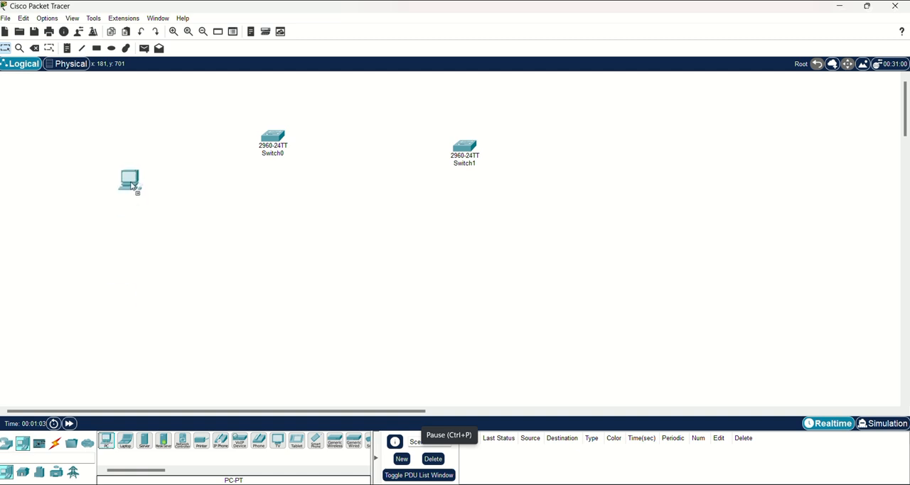
Place three more PCs, one below each switch and one right of Switch1, and shift Switch1 slightly toward Switch0.
{"action": "left_click_drag", "start_coordinate": [105, 441], "coordinate": [210, 255]}
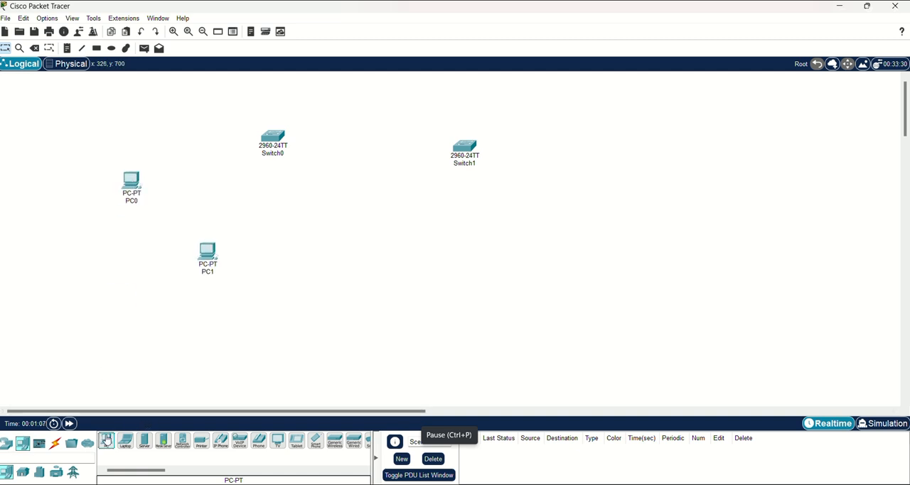
{"action": "left_click_drag", "start_coordinate": [107, 440], "coordinate": [447, 261]}
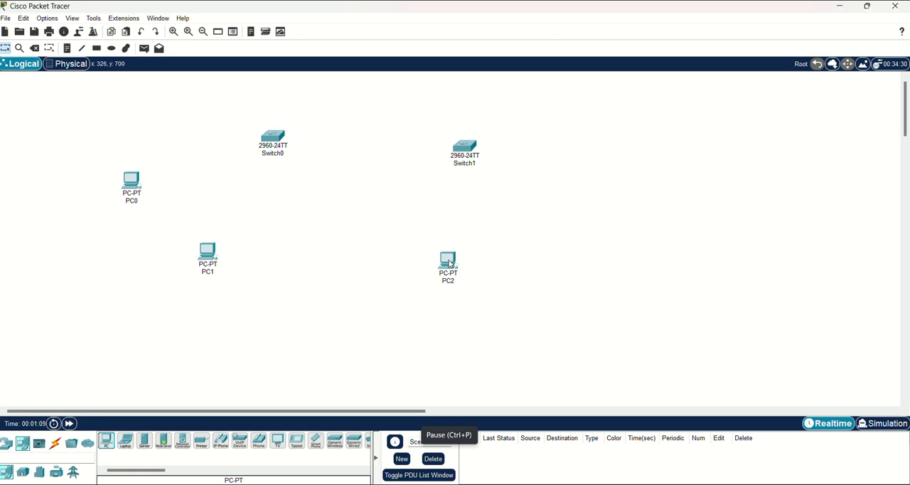
{"action": "left_click_drag", "start_coordinate": [108, 440], "coordinate": [597, 181]}
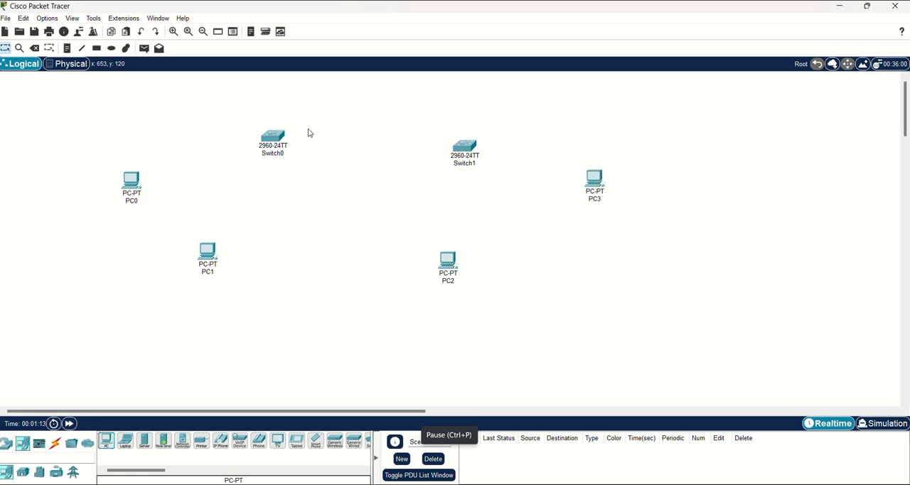
{"action": "left_click_drag", "start_coordinate": [463, 147], "coordinate": [441, 139]}
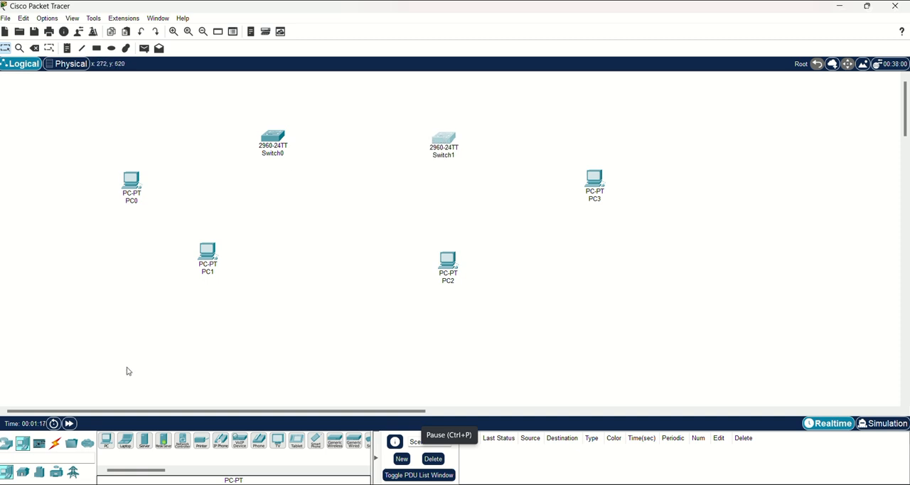
Connect PC0 and PC1 to Switch0 using the automatically chosen connection type.
{"action": "left_click", "coordinate": [55, 443]}
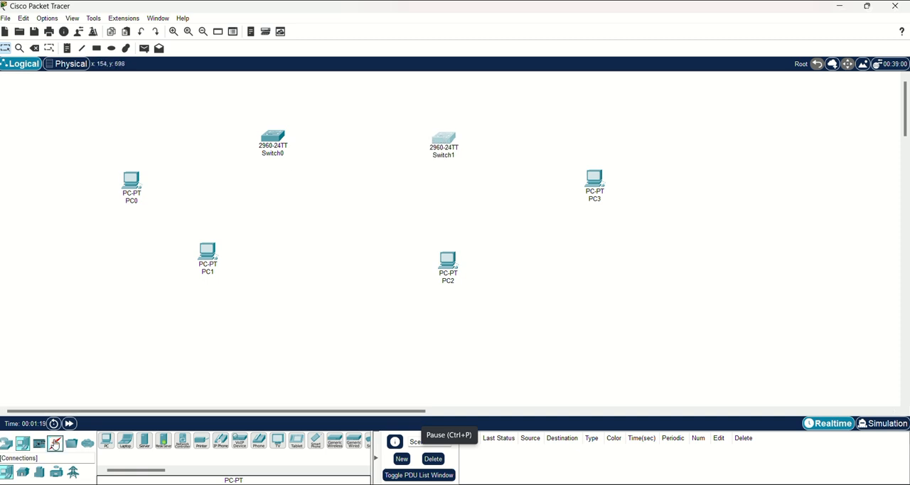
{"action": "left_click", "coordinate": [106, 441]}
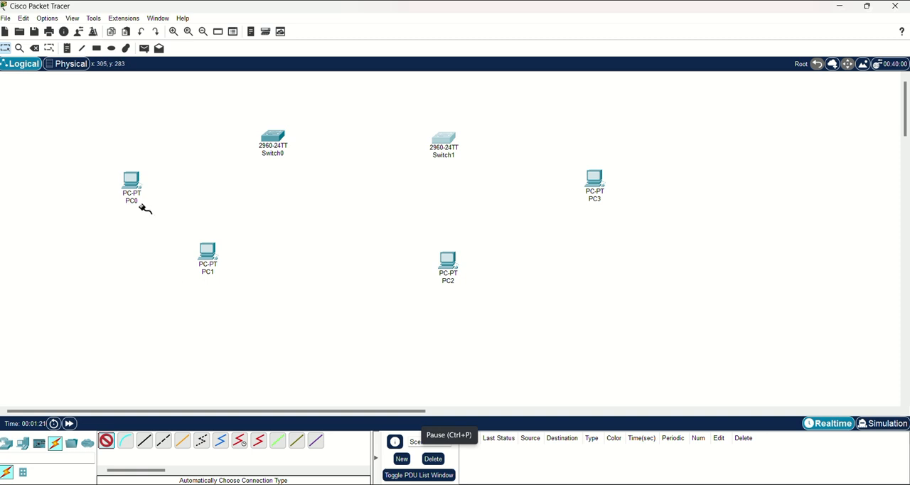
{"action": "left_click", "coordinate": [133, 182]}
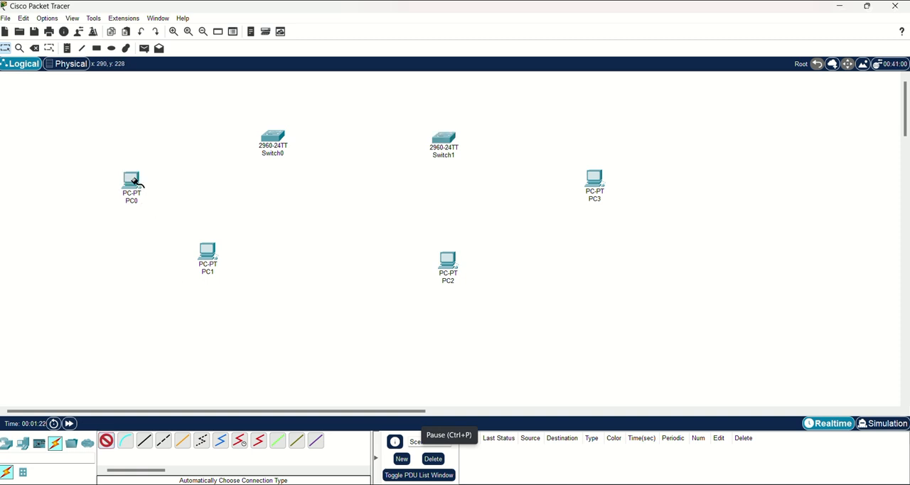
{"action": "left_click", "coordinate": [274, 137]}
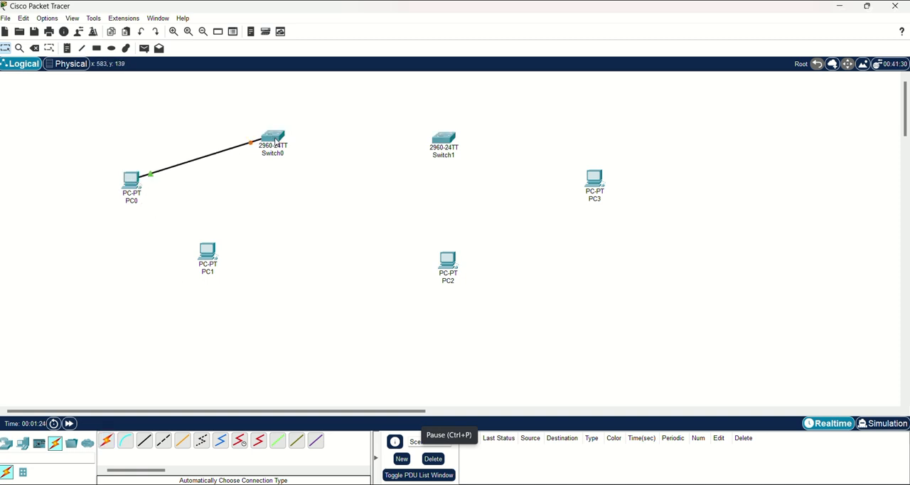
{"action": "left_click", "coordinate": [106, 440]}
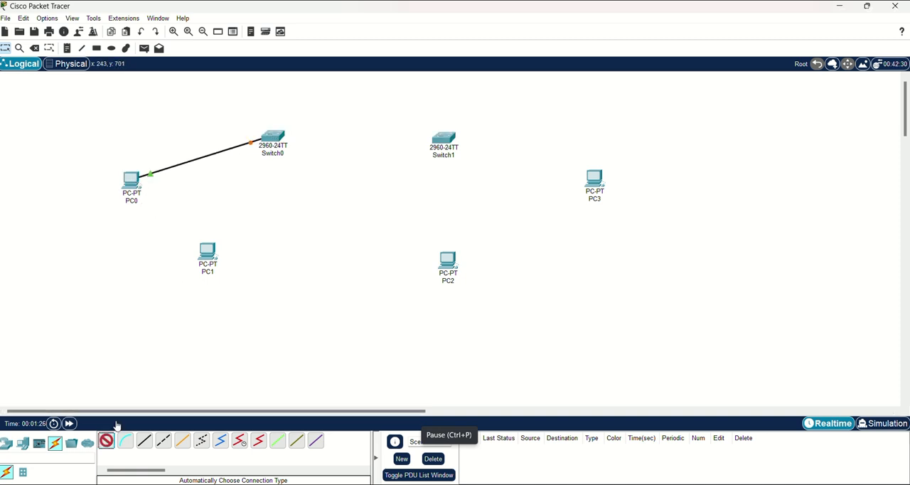
{"action": "left_click", "coordinate": [207, 253]}
{"action": "left_click", "coordinate": [275, 137]}
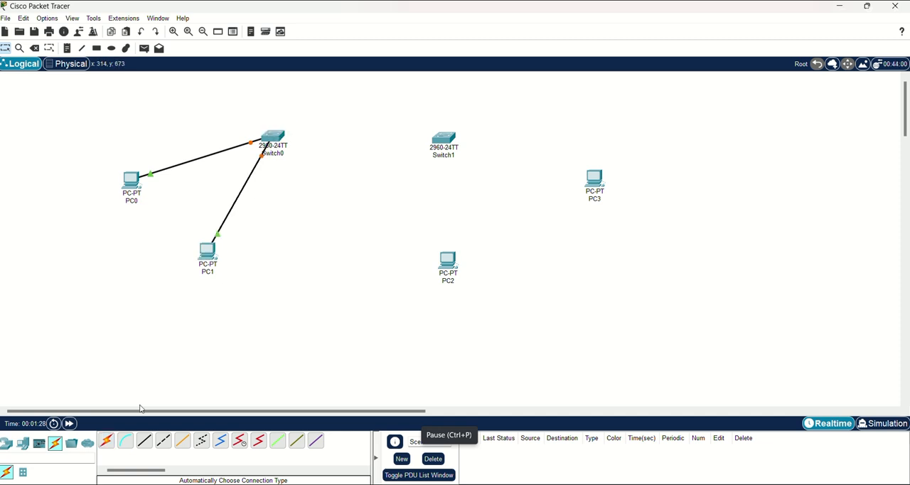
Connect PC2 and PC3 to Switch1 using the automatically chosen connection type.
{"action": "left_click", "coordinate": [106, 440]}
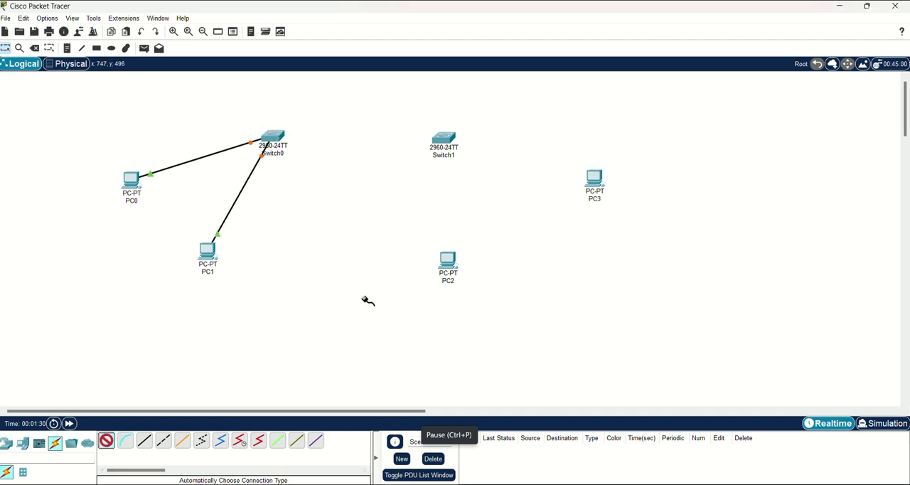
{"action": "left_click", "coordinate": [448, 259]}
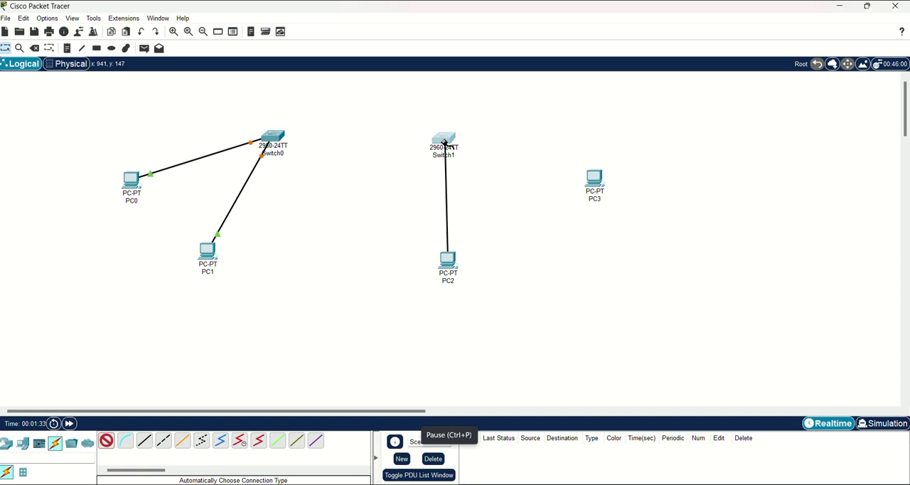
{"action": "left_click", "coordinate": [444, 138]}
{"action": "left_click", "coordinate": [106, 440]}
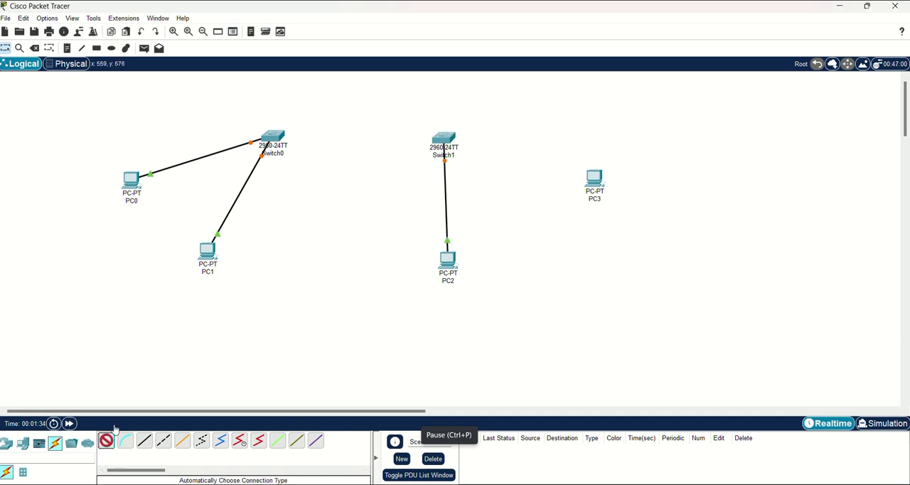
{"action": "left_click", "coordinate": [595, 177]}
{"action": "left_click", "coordinate": [462, 144]}
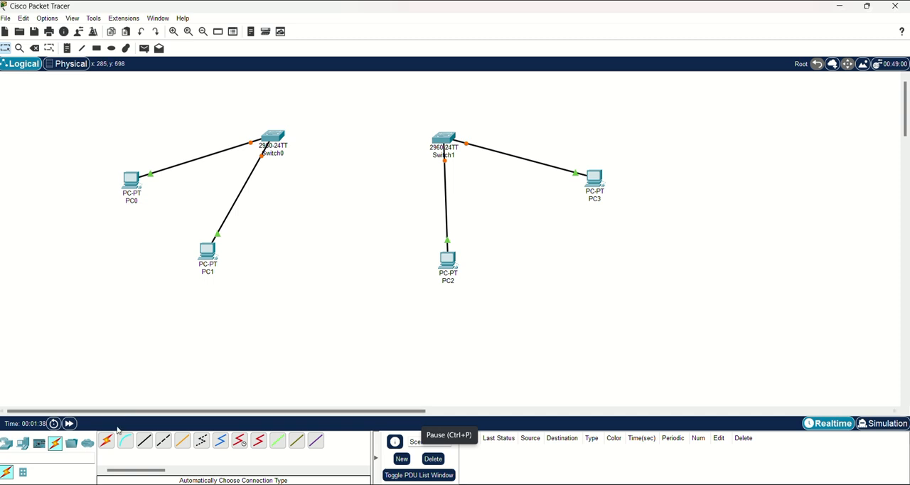
Link Switch0 to Switch1 using the automatically chosen connection type.
{"action": "left_click", "coordinate": [106, 441]}
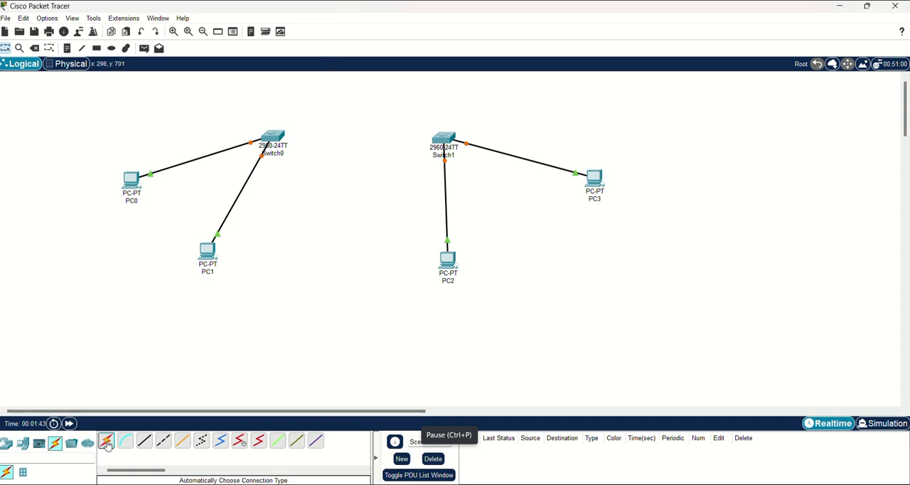
{"action": "left_click", "coordinate": [271, 135]}
{"action": "left_click", "coordinate": [443, 139]}
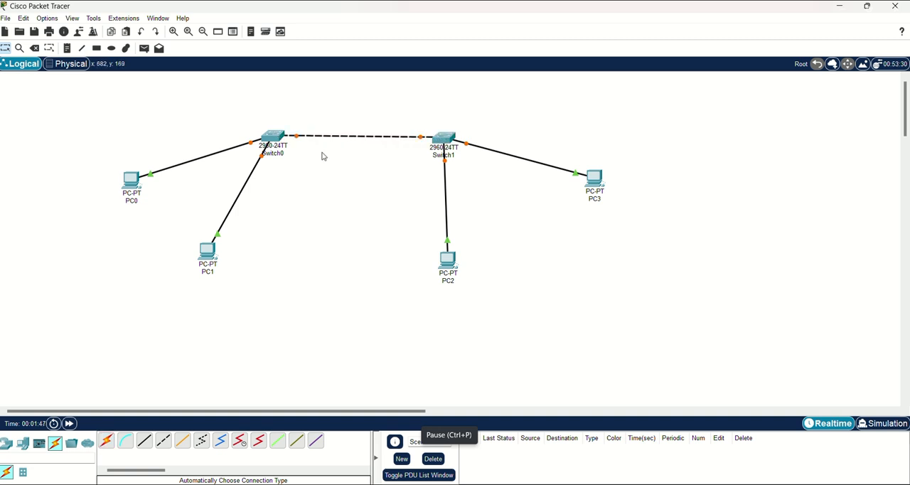
Open Switch0's command line and enter global configuration mode with en and conf t.
{"action": "left_click", "coordinate": [274, 135]}
{"action": "left_click", "coordinate": [396, 93]}
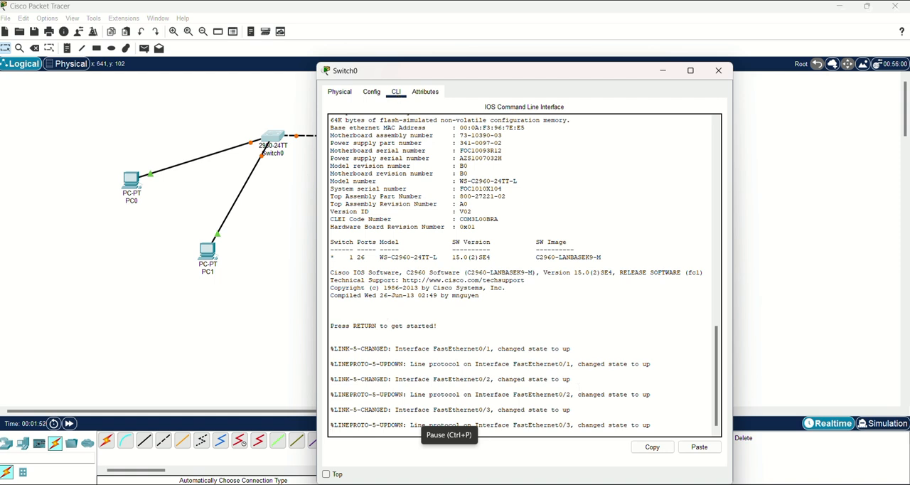
{"action": "key", "text": "Return"}
{"action": "type", "text": "en"}
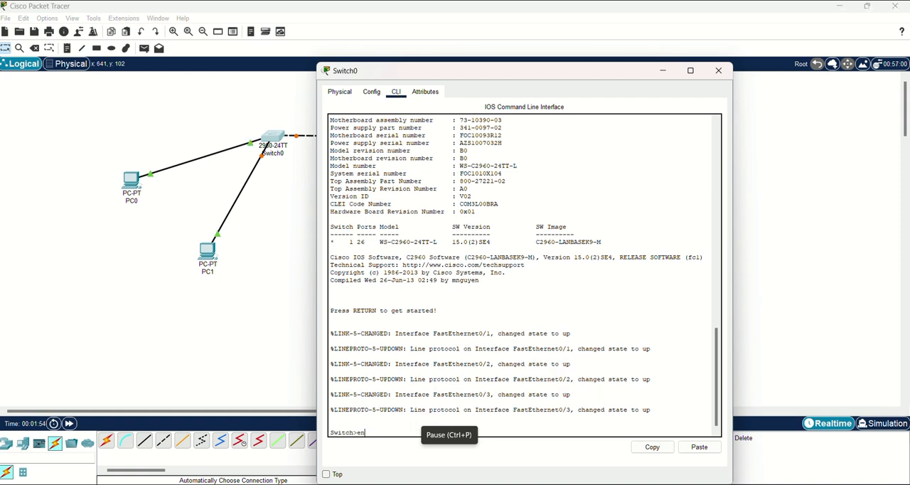
{"action": "key", "text": "Return"}
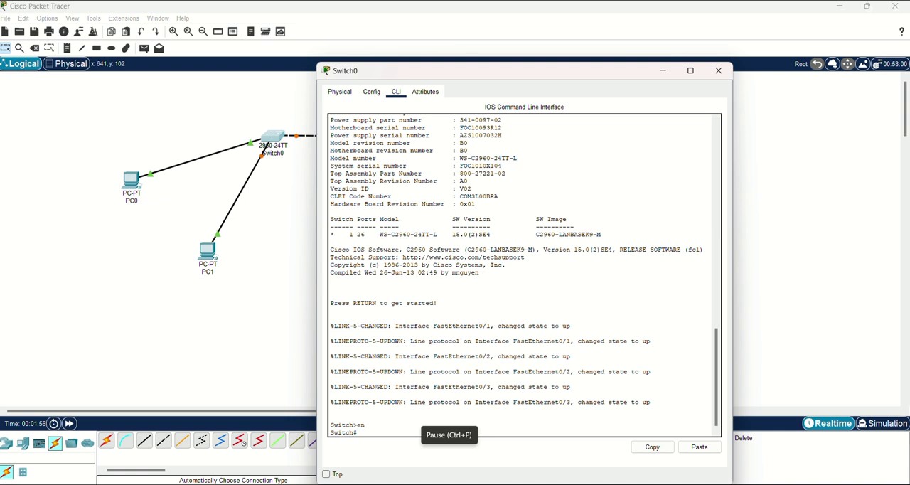
{"action": "type", "text": "con ft"}
{"action": "key", "text": "Return"}
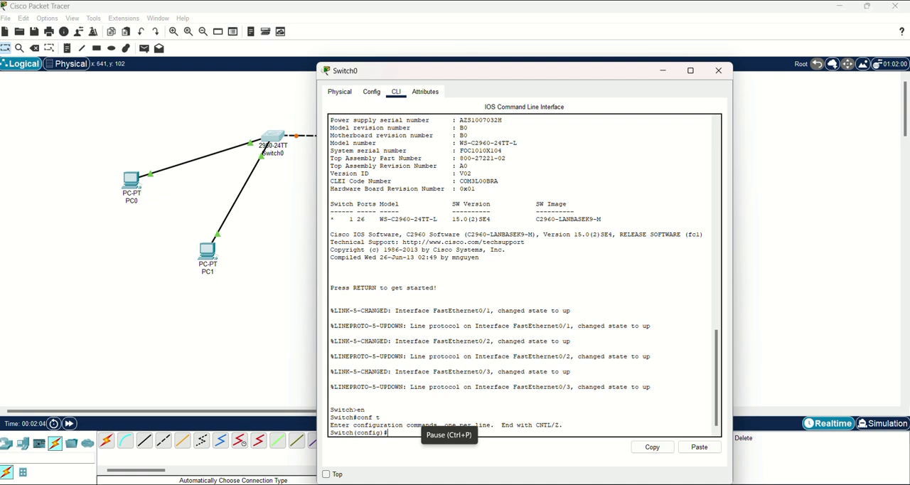
Try to name VLAN 1 as VLAN1 on Switch0, and exit VLAN configuration mode.
{"action": "type", "text": "vlan 1"}
{"action": "key", "text": "Return"}
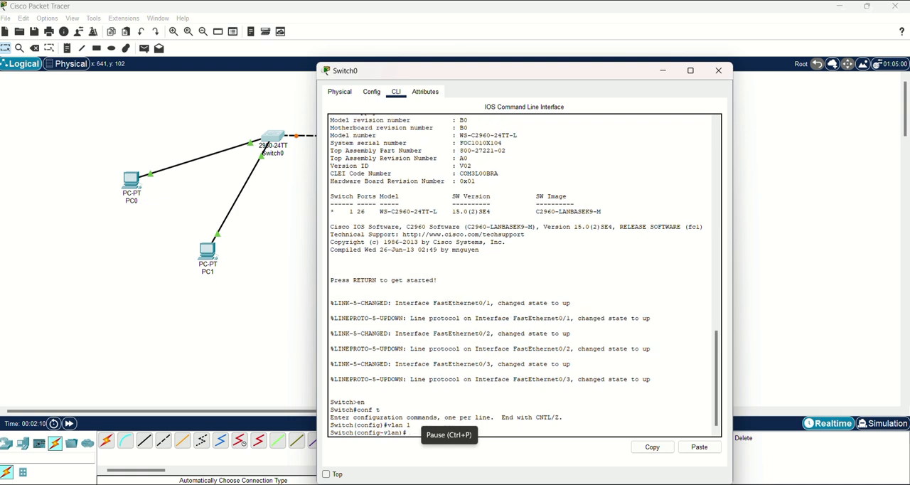
{"action": "type", "text": "name VLAN1"}
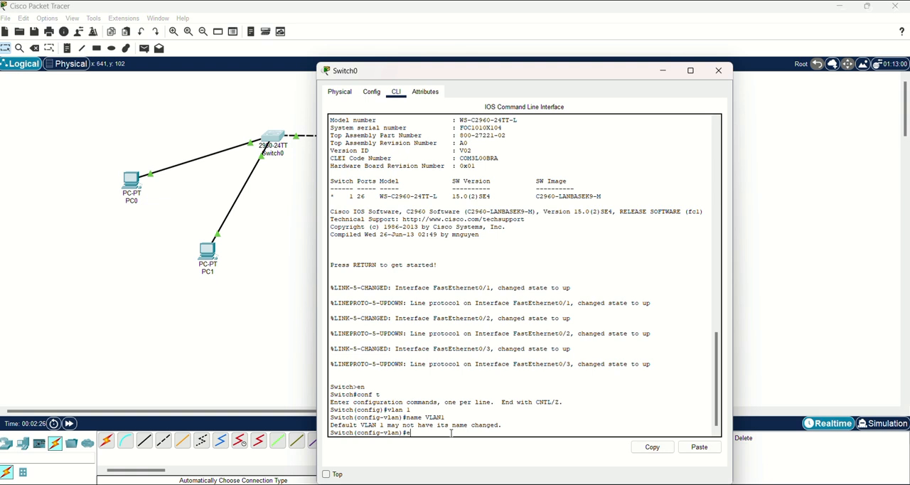
{"action": "type", "text": "xit"}
{"action": "key", "text": "Return"}
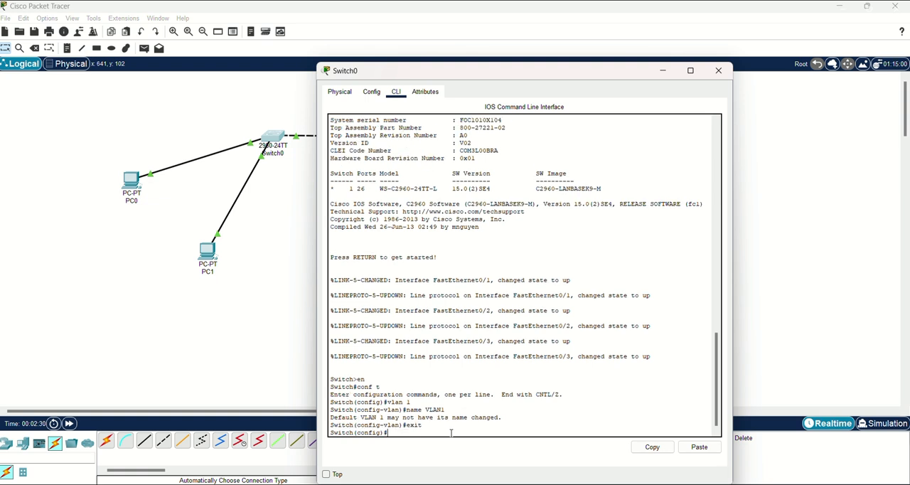
{"action": "key", "text": "Return"}
Create VLAN 2 named VLAN2 on Switch0, exit VLAN configuration mode and close the switch window.
{"action": "type", "text": "vlan"}
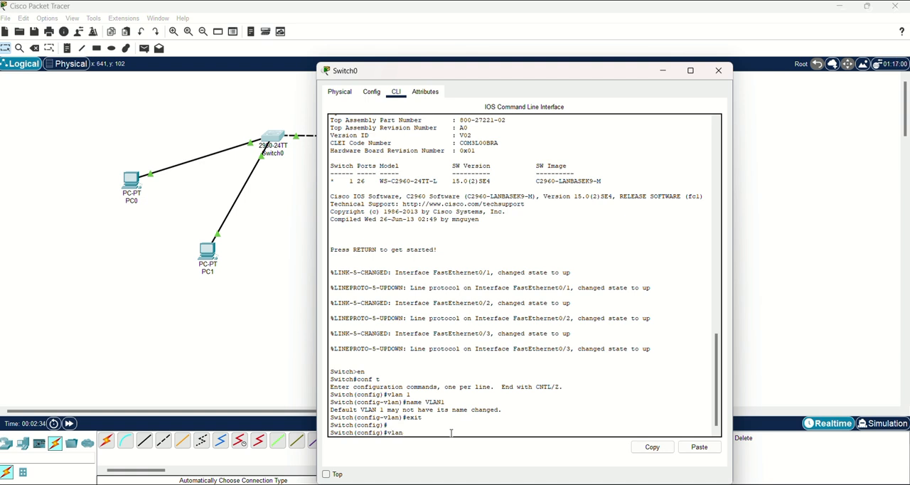
{"action": "type", "text": " 2"}
{"action": "key", "text": "Return"}
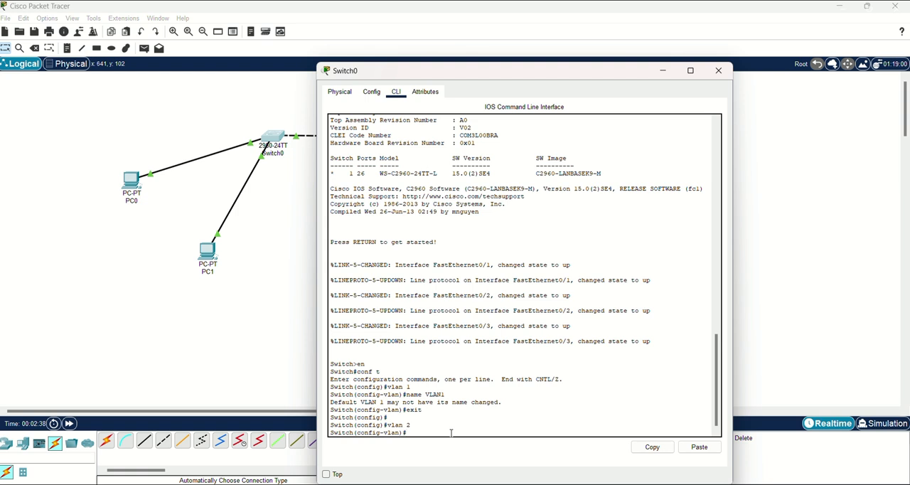
{"action": "type", "text": "name VLAN2"}
{"action": "key", "text": "Return"}
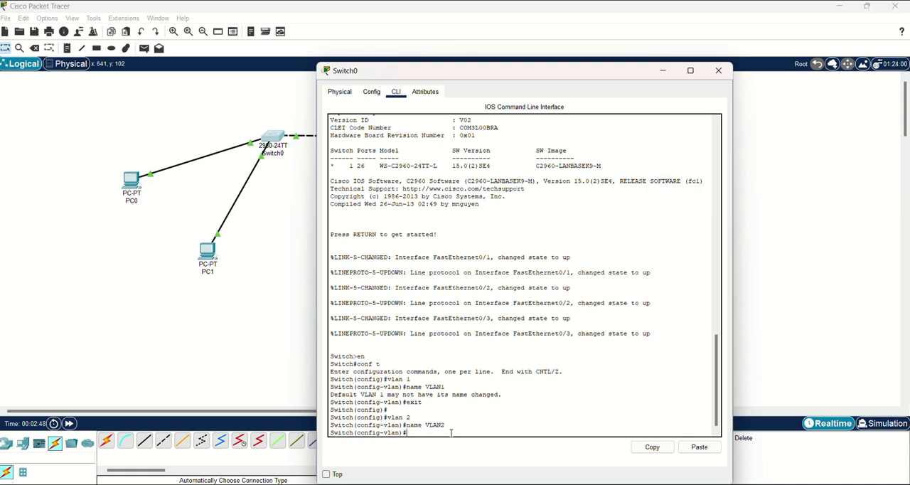
{"action": "type", "text": "exit"}
{"action": "key", "text": "Return"}
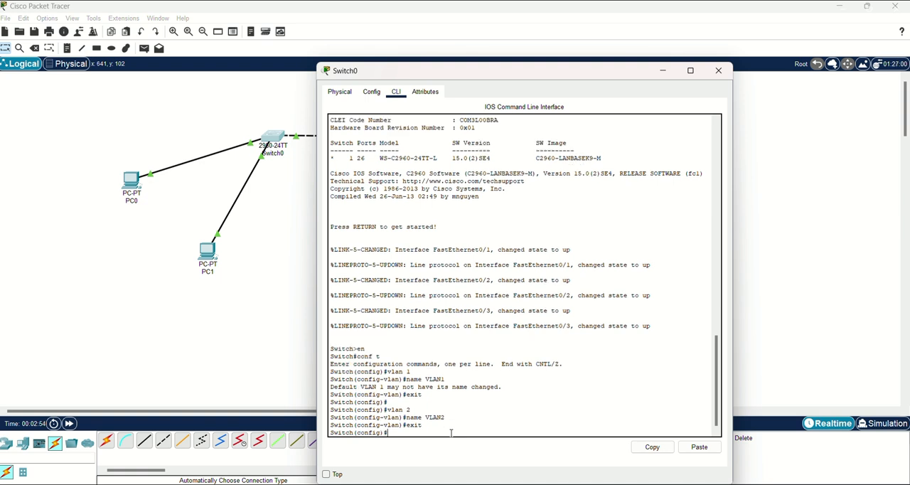
{"action": "left_click", "coordinate": [718, 71]}
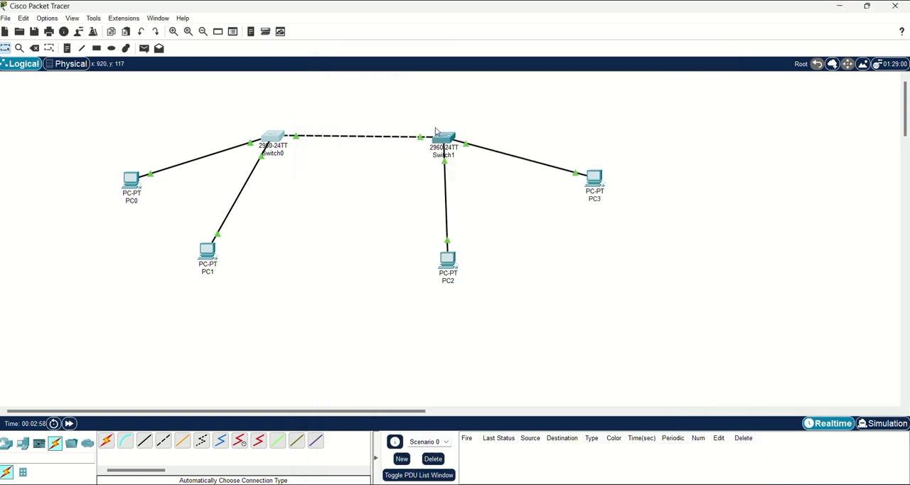
Open Switch1's command line and enter global configuration mode with en and conf t.
{"action": "left_click", "coordinate": [442, 137]}
{"action": "left_click", "coordinate": [396, 93]}
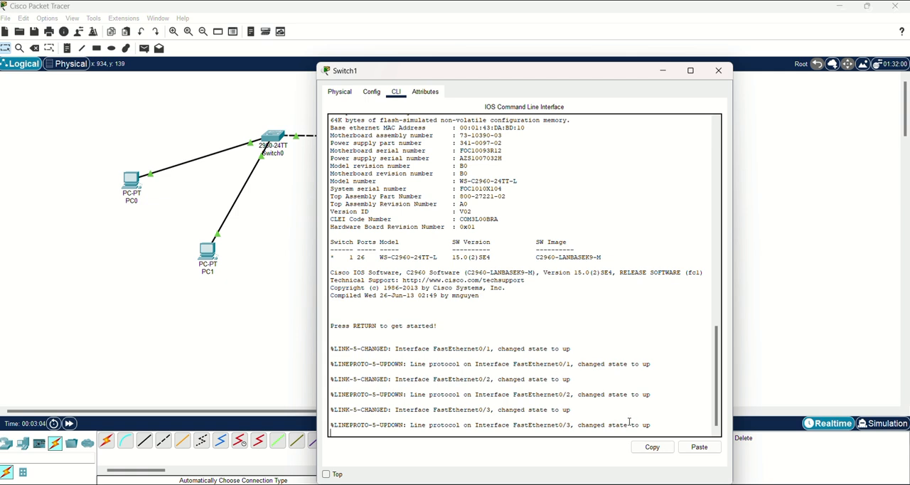
{"action": "key", "text": "Return"}
{"action": "type", "text": "en"}
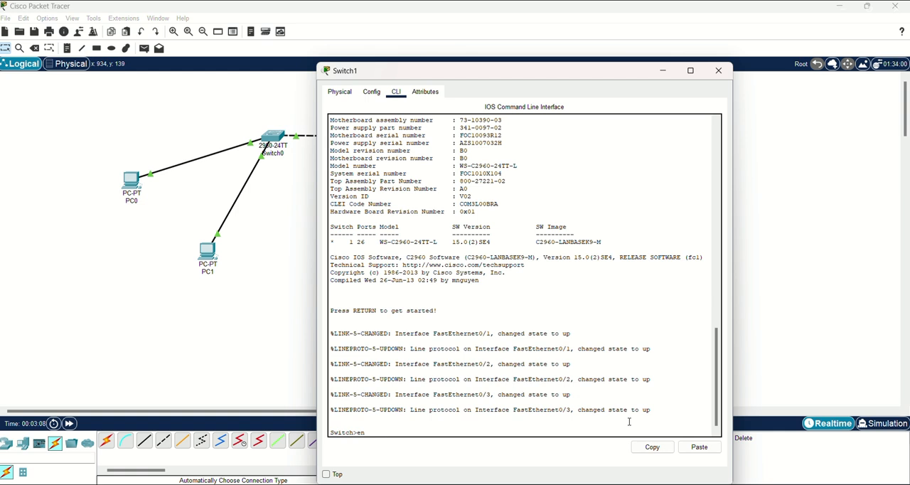
{"action": "key", "text": "Return"}
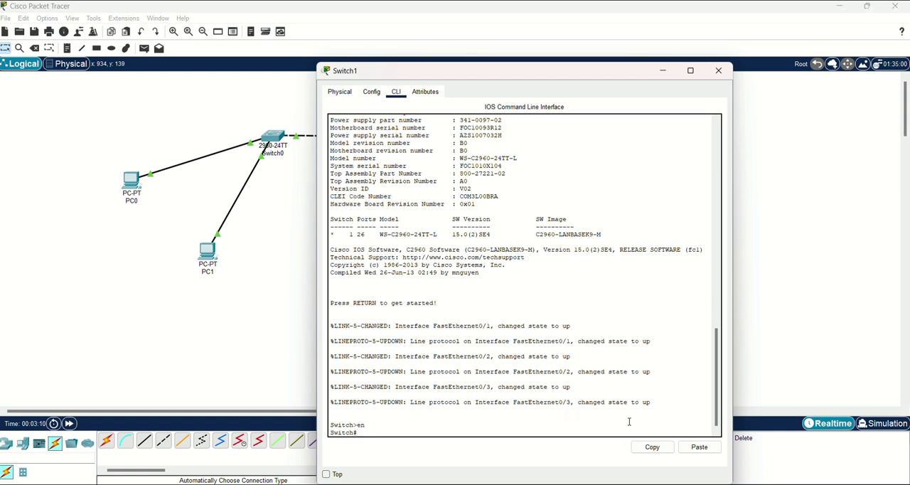
{"action": "type", "text": "conf t"}
{"action": "key", "text": "Return"}
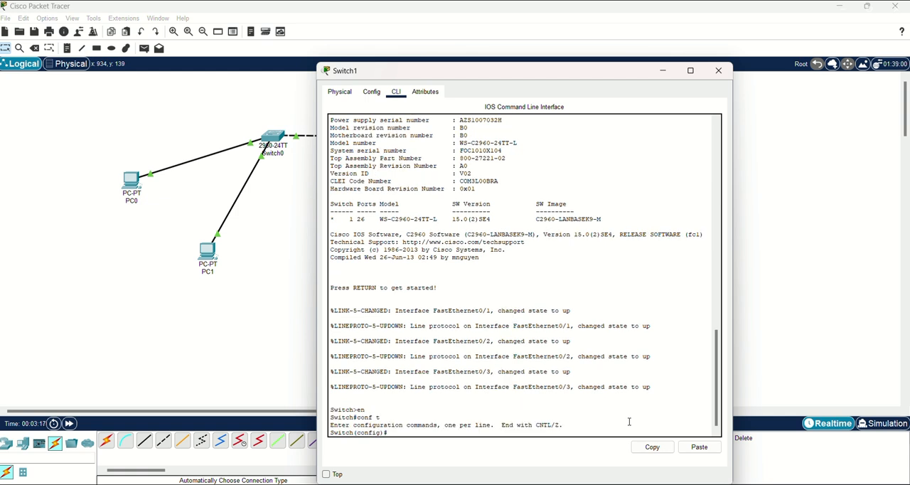
On Switch1, try to name VLAN 1 as VLAN1 and create VLAN 2 with the name VLAN2.
{"action": "type", "text": "vlan 2"}
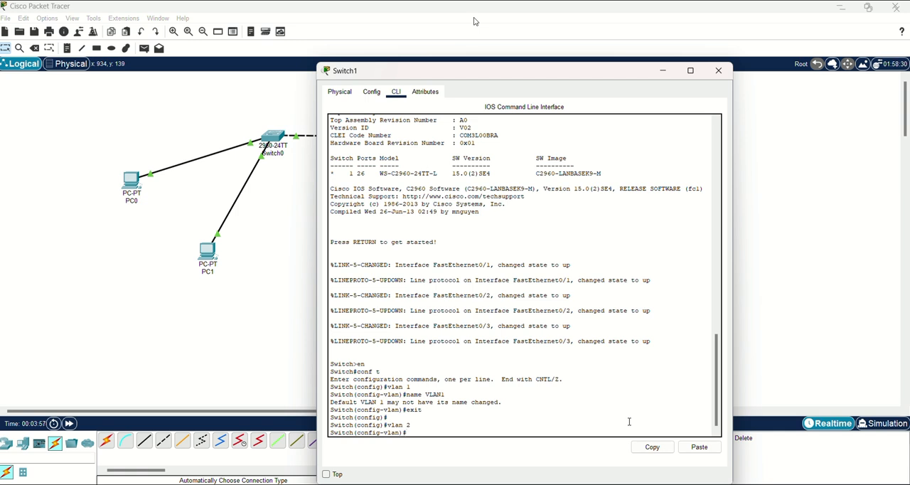
{"action": "type", "text": "ame VLAN2"}
{"action": "key", "text": "Return"}
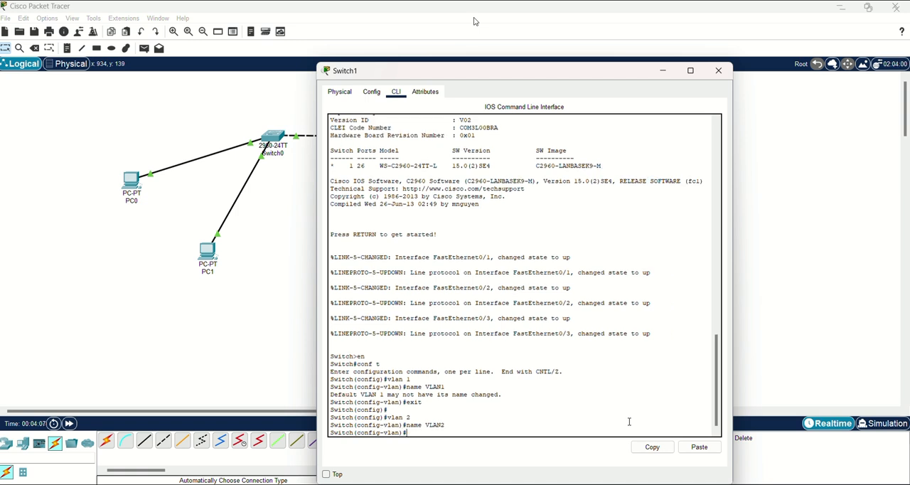
Exit VLAN configuration mode on Switch1 and close its window.
{"action": "type", "text": "exit"}
{"action": "key", "text": "Return"}
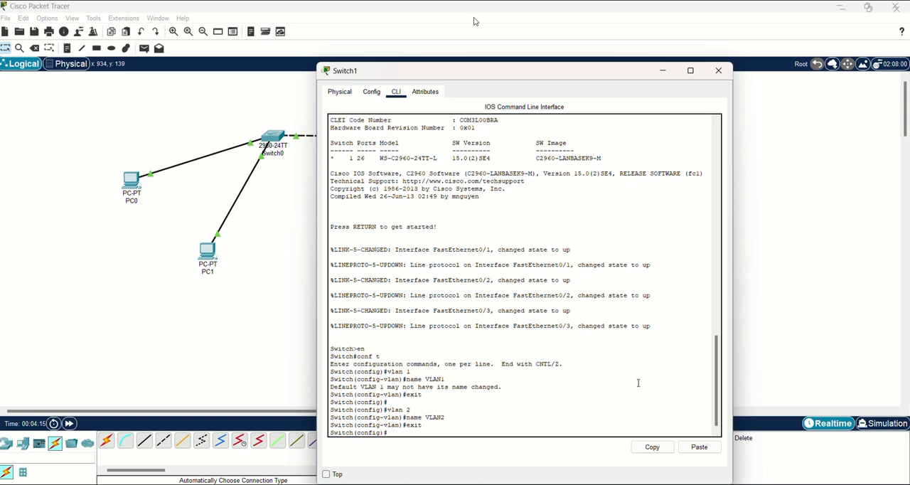
{"action": "left_click", "coordinate": [718, 71]}
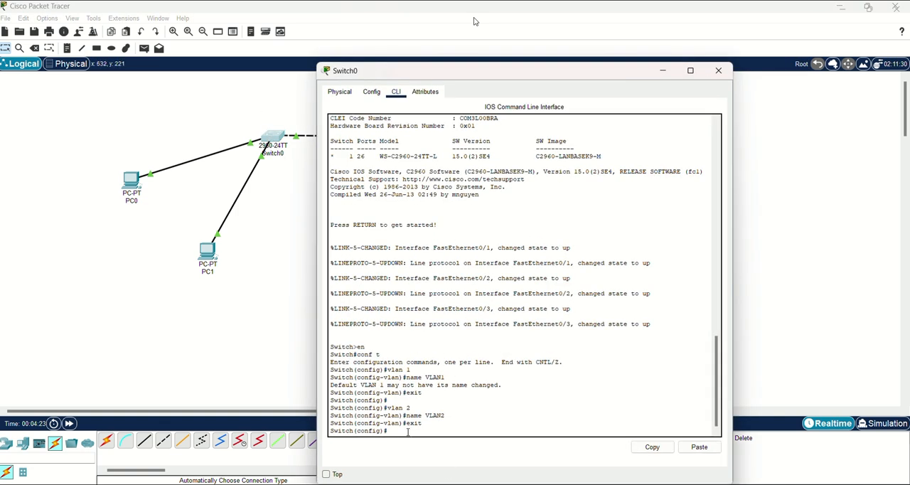
On Switch0, enter interface range configuration for port fa0/1 with int range fa0/1.
{"action": "key", "text": "Return"}
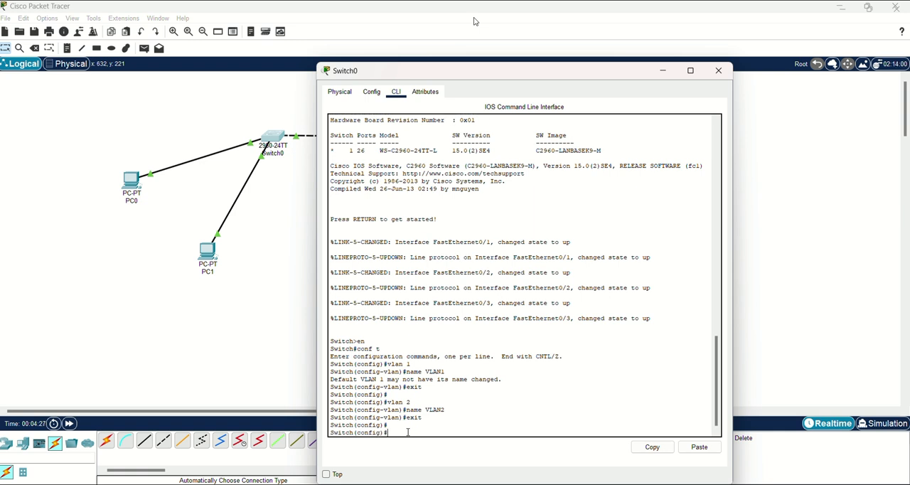
{"action": "type", "text": "int range"}
{"action": "type", "text": "fa0/1"}
{"action": "key", "text": "Return"}
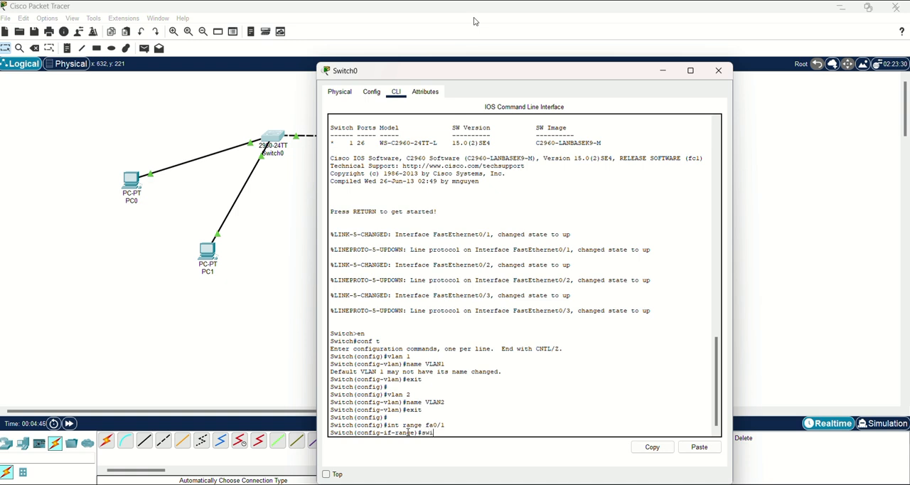
Set Switch0's port fa0/1 to access mode with switchport mode access.
{"action": "type", "text": "switchport mode access"}
{"action": "key", "text": "Return"}
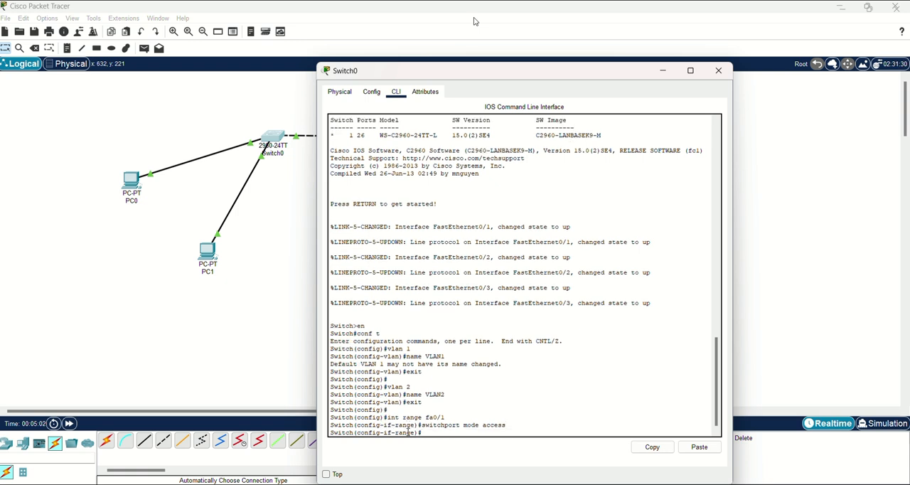
Try to assign Switch0's port fa0/1 to access VLAN 2.
{"action": "type", "text": "switchport access vlan 2"}
{"action": "key", "text": "Return"}
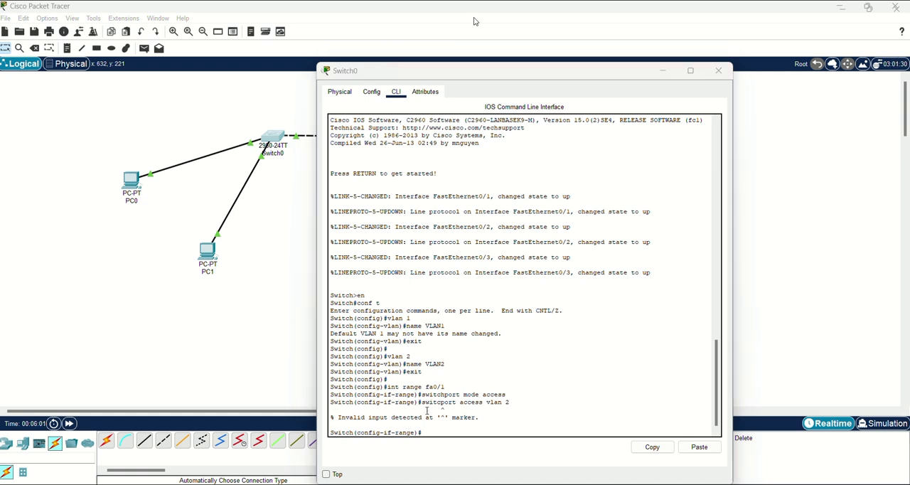
Assign Switch0's port fa0/1 to VLAN 2 with switchport access vlan 2.
{"action": "left_click", "coordinate": [424, 430]}
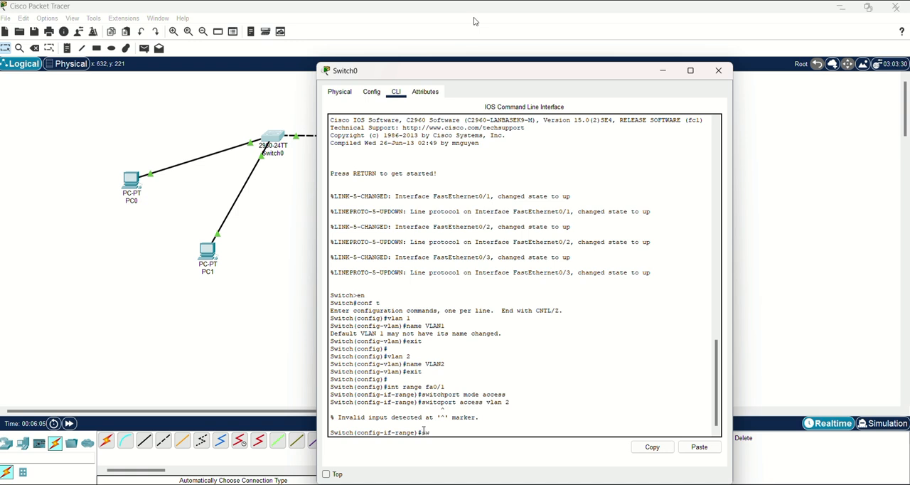
{"action": "type", "text": "switc"}
{"action": "type", "text": "hport access vlan"}
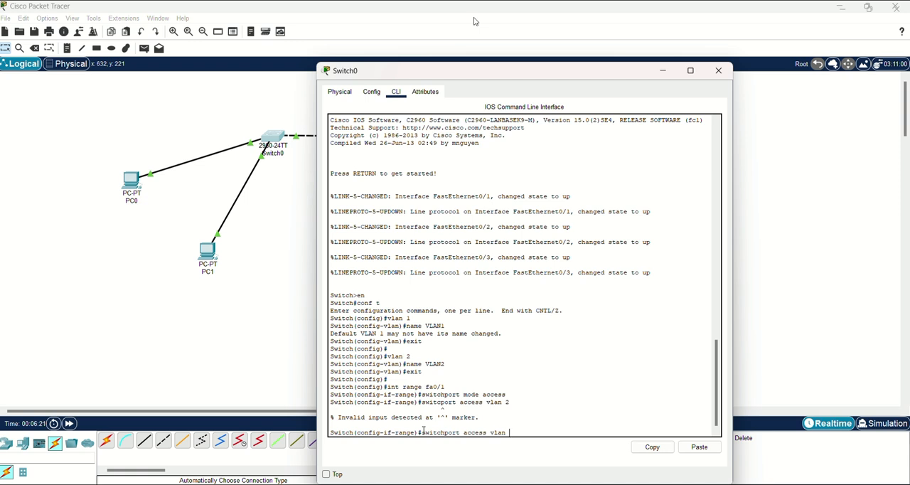
{"action": "type", "text": " 2"}
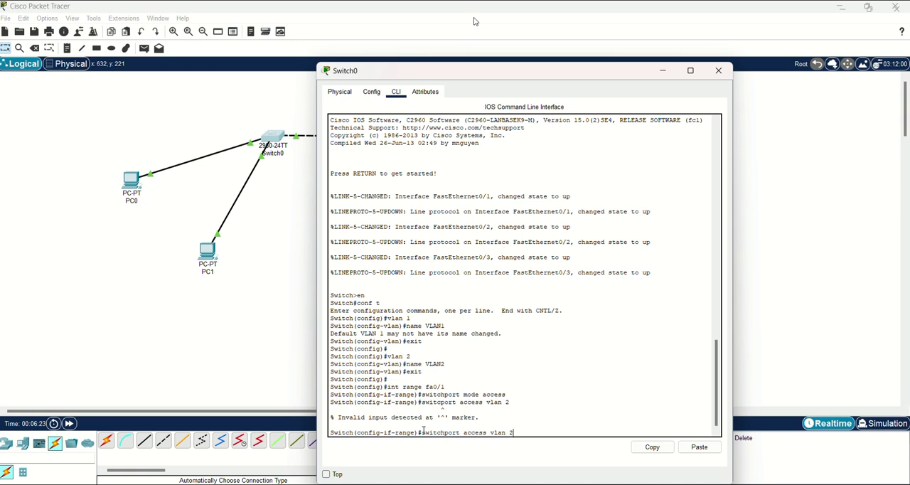
{"action": "key", "text": "Return"}
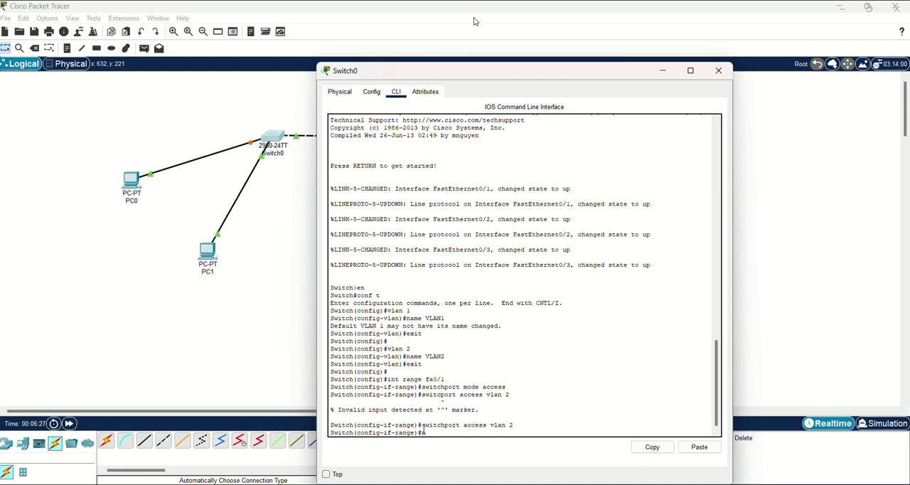
Enable Switch0's port fa0/1 with no shutdown.
{"action": "type", "text": "no s"}
{"action": "key", "text": "BackSpace"}
{"action": "key", "text": "BackSpace"}
{"action": "key", "text": "BackSpace"}
{"action": "type", "text": "hutdown"}
{"action": "key", "text": "Return"}
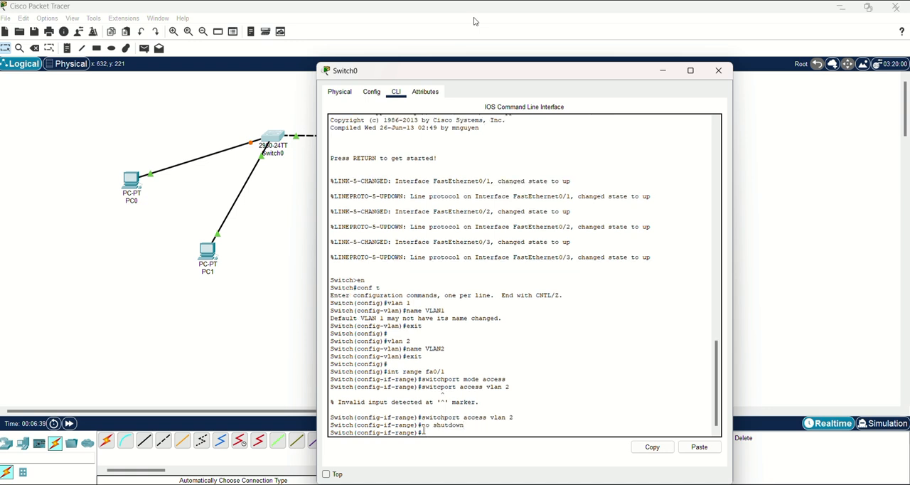
{"action": "key", "text": "Return"}
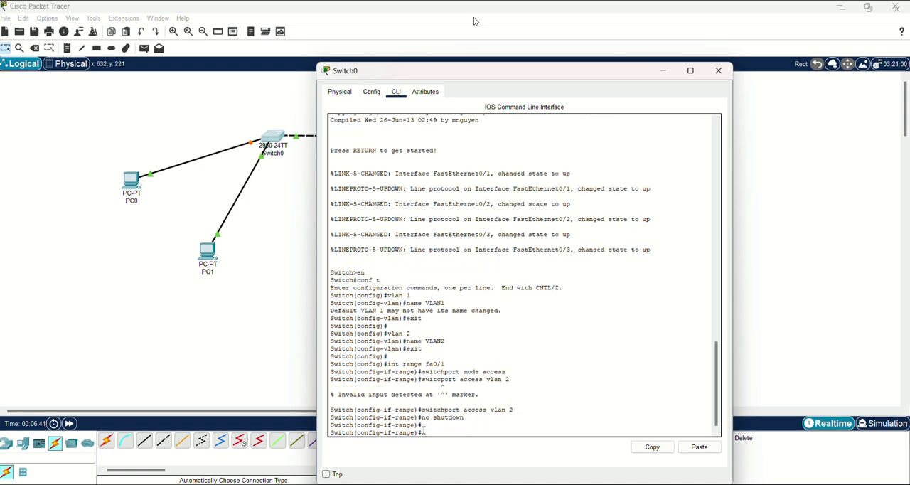
Change to interface range configuration for port fa0/2 on Switch0 with int range fa0/2.
{"action": "type", "text": "nt ranf"}
{"action": "key", "text": "BackSpace"}
{"action": "type", "text": "ge"}
{"action": "type", "text": "fa0/2"}
{"action": "key", "text": "Return"}
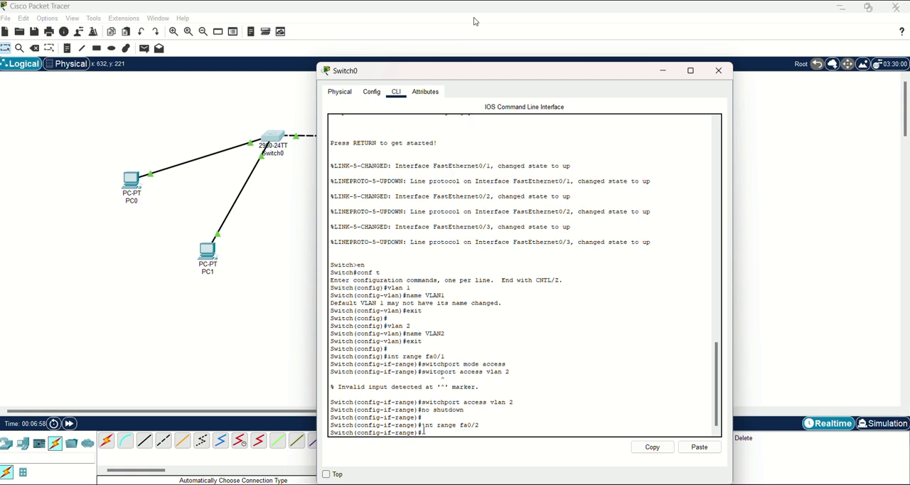
Try to set Switch0's port fa0/2 with the single command switchport mode access vlan 1.
{"action": "type", "text": "witchport mode"}
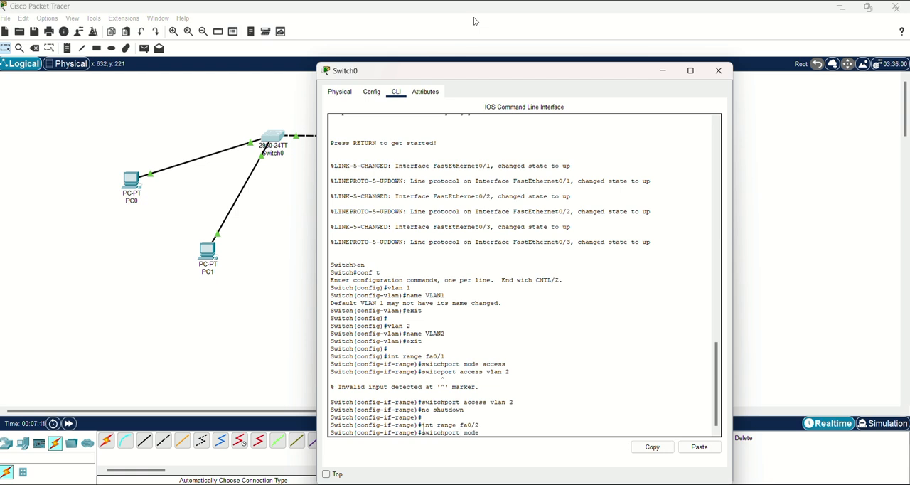
{"action": "type", "text": " acce"}
{"action": "key", "text": "BackSpace"}
{"action": "type", "text": "cess vlan"}
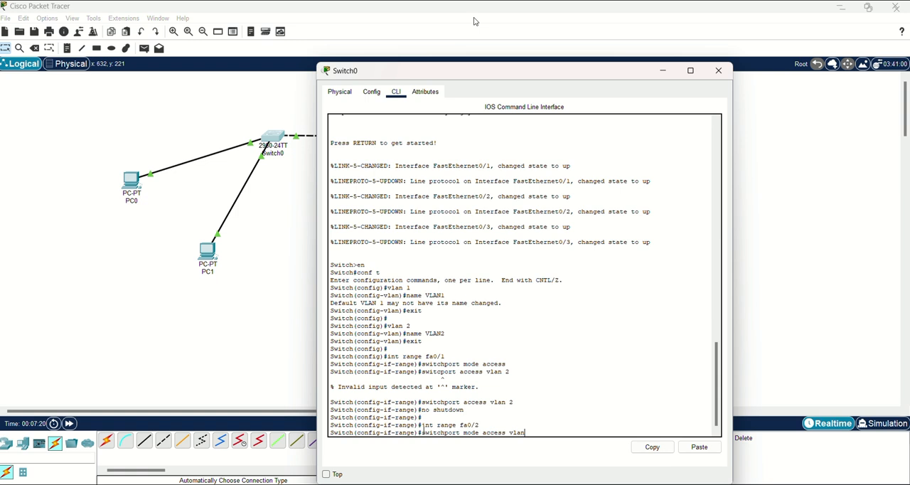
{"action": "type", "text": " 1"}
{"action": "key", "text": "Return"}
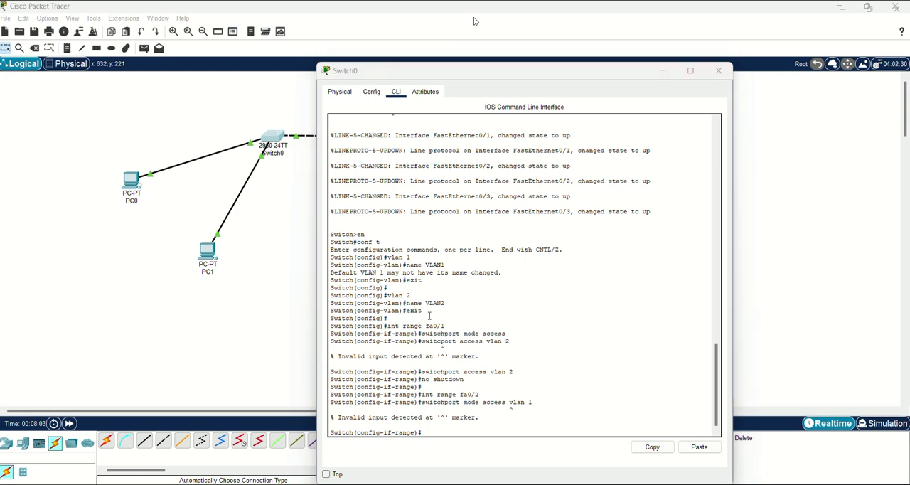
Set Switch0's port fa0/2 to access mode with switchport mode access.
{"action": "left_click", "coordinate": [429, 431]}
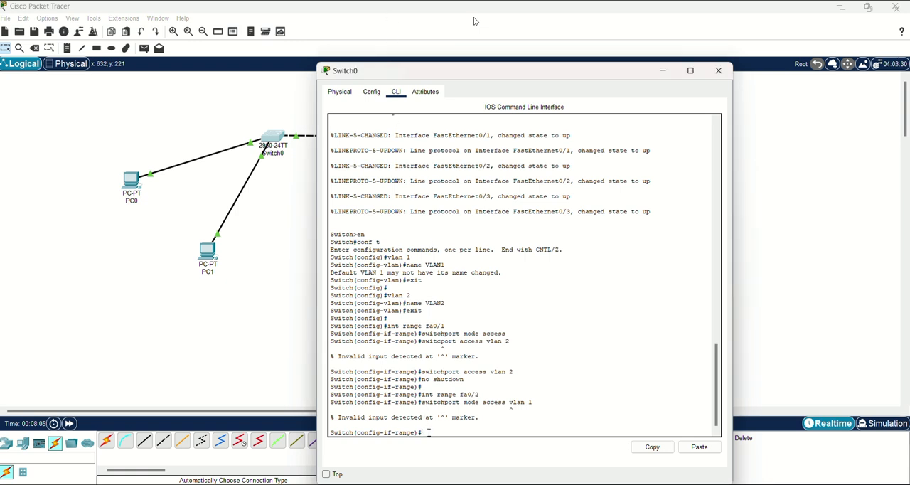
{"action": "type", "text": "switchport"}
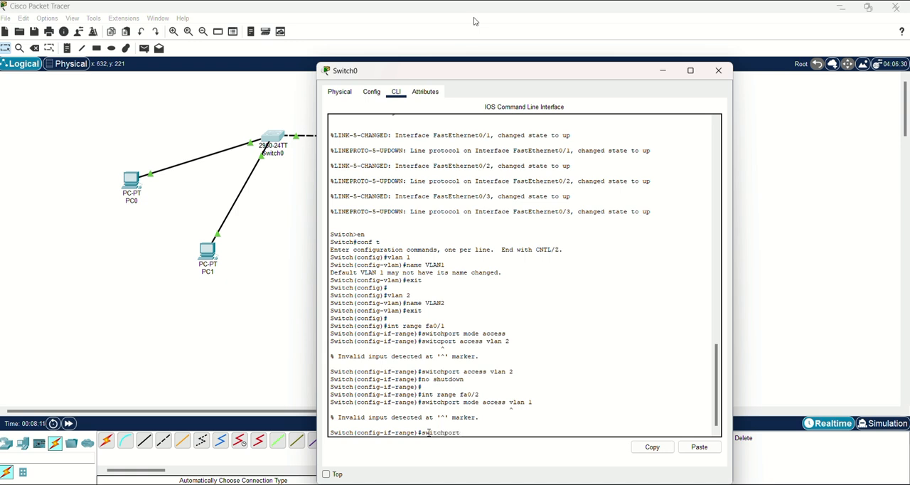
{"action": "type", "text": " mode acc"}
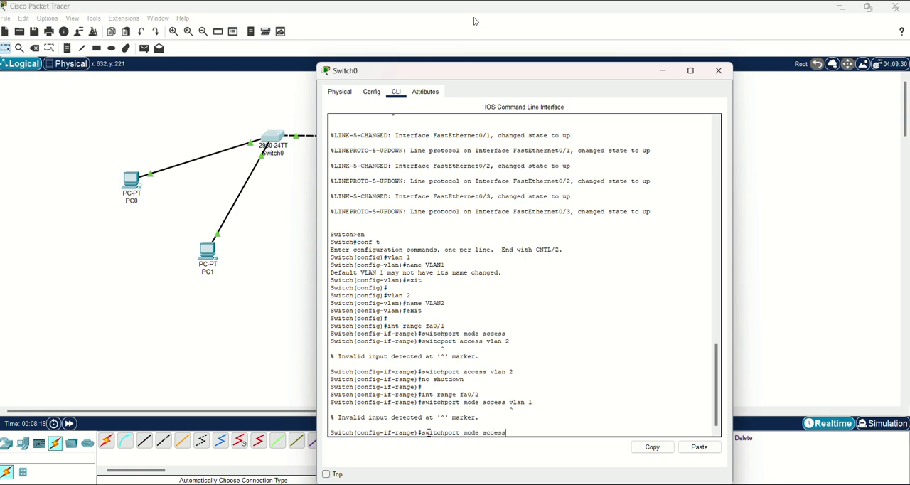
{"action": "type", "text": "ess"}
{"action": "key", "text": "Return"}
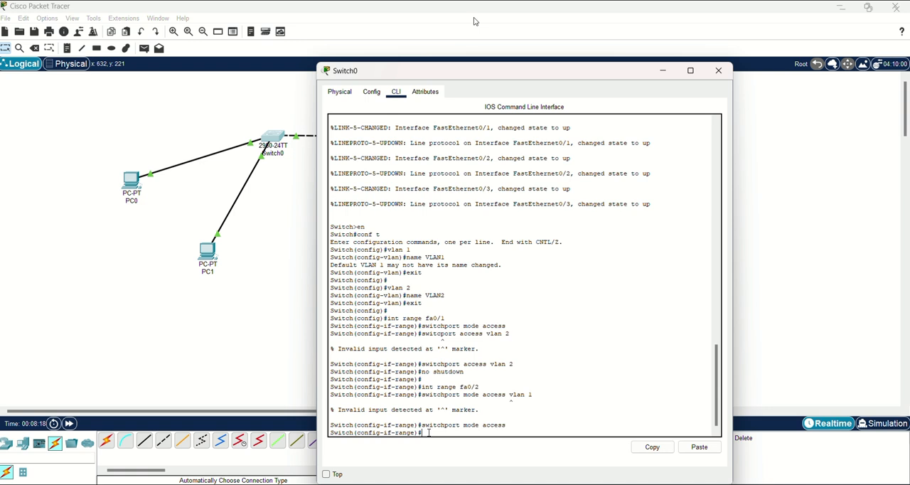
Assign Switch0's port fa0/2 to VLAN 1 with switchport access vlan 1.
{"action": "type", "text": "sw"}
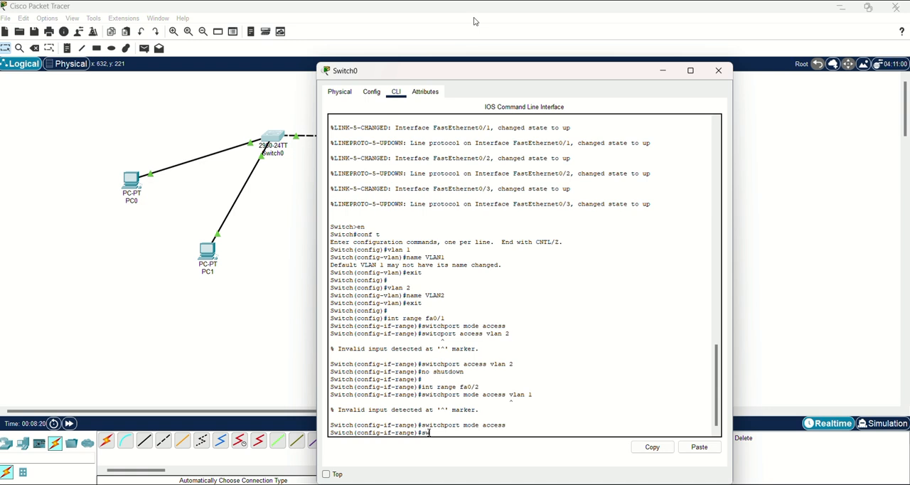
{"action": "type", "text": "it"}
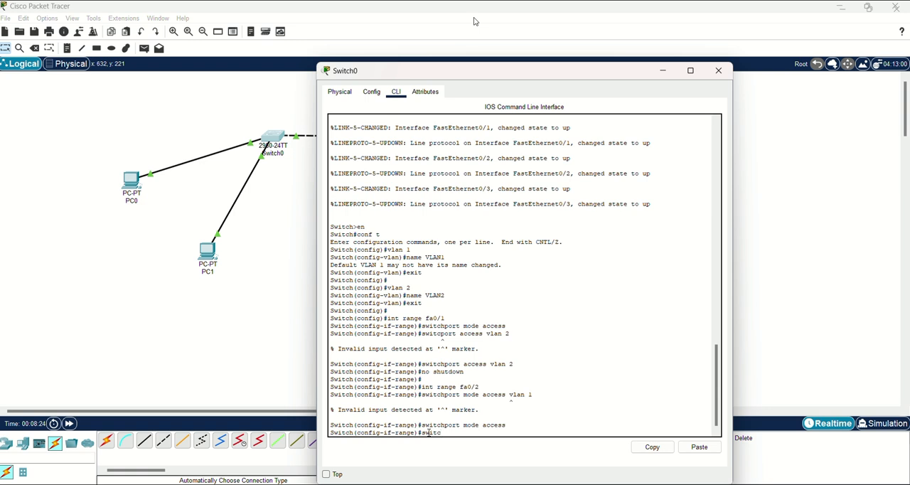
{"action": "type", "text": "chport access vlan 1"}
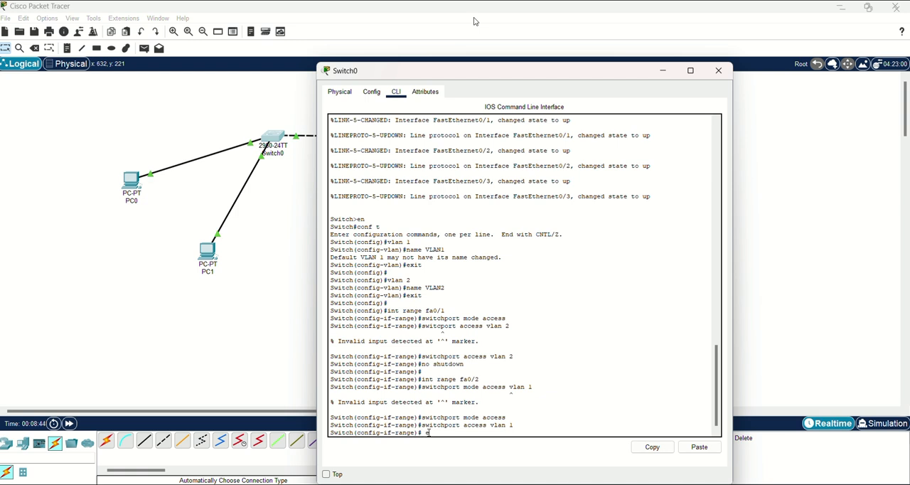
Exit interface range configuration on Switch0 and close its window.
{"action": "type", "text": "exit"}
{"action": "key", "text": "Return"}
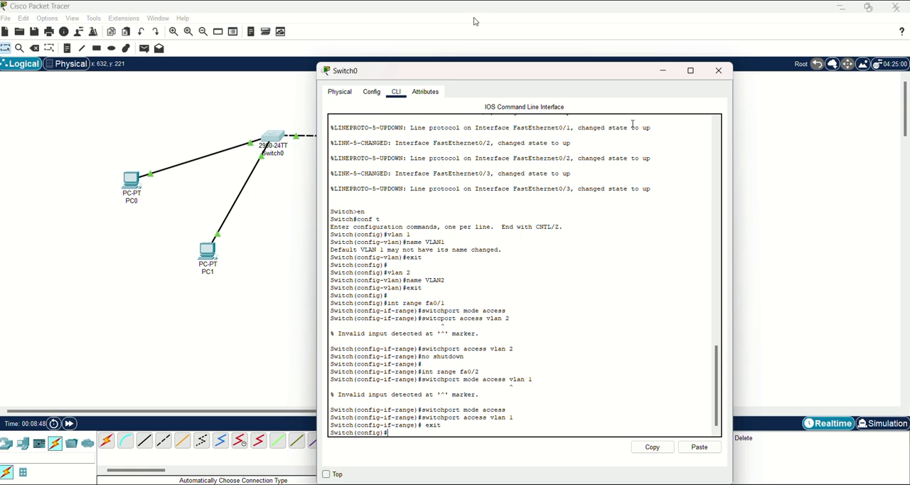
{"action": "left_click", "coordinate": [715, 71]}
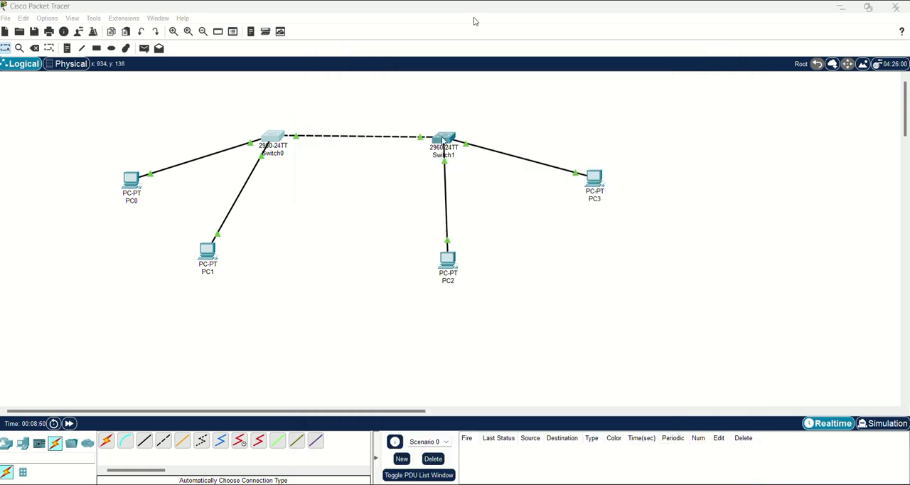
Open Switch1's command line and enter interface range configuration for port fa0/1 with int range fa0/1.
{"action": "left_click", "coordinate": [443, 139]}
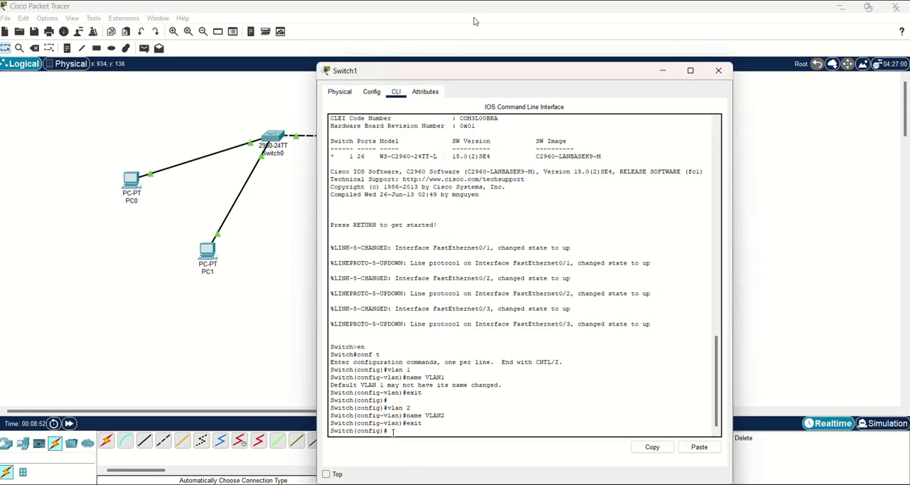
{"action": "key", "text": "Return"}
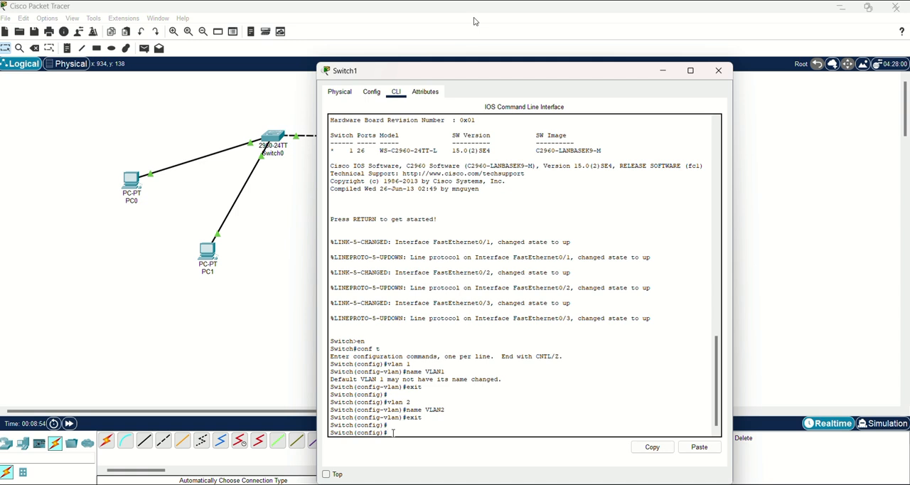
{"action": "type", "text": "int range fa0/1"}
{"action": "key", "text": "Return"}
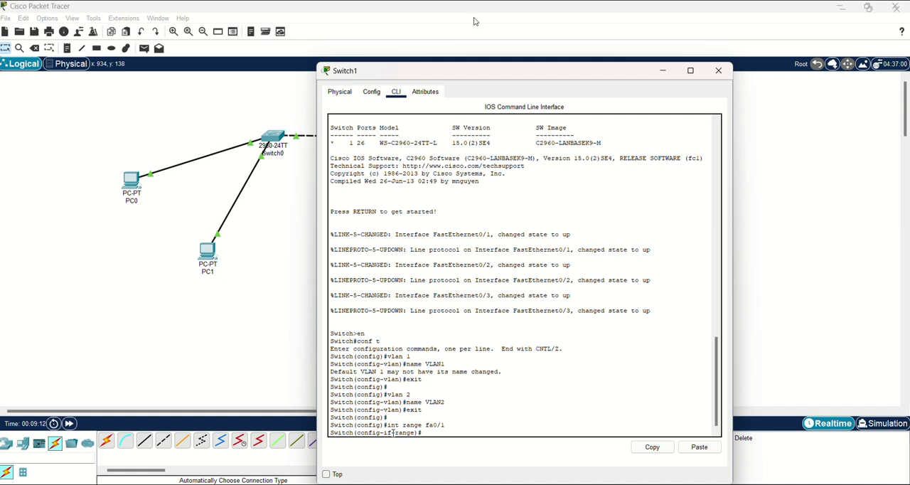
Set Switch1's port fa0/1 to access mode with switchport mode access.
{"action": "type", "text": "switchport mode access"}
{"action": "key", "text": "Return"}
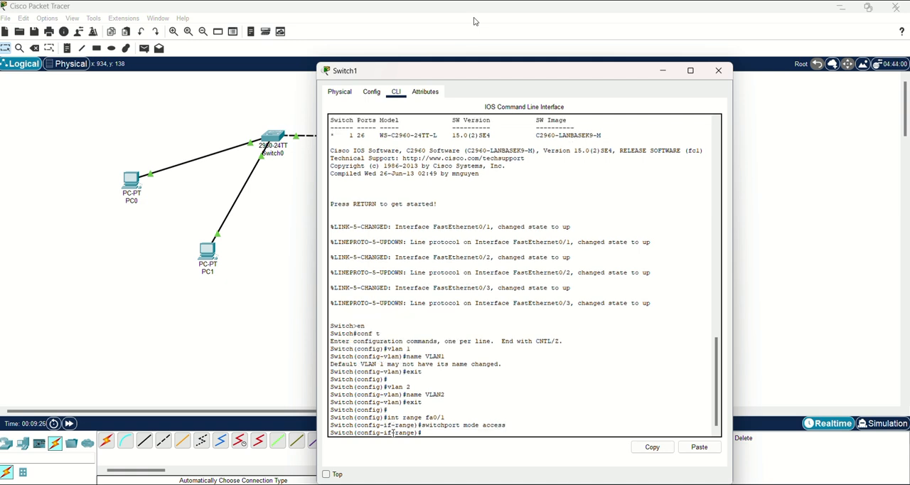
Assign Switch1's port fa0/1 to VLAN 2 with switchport access vlan 2.
{"action": "type", "text": "switchport access vlan 2"}
{"action": "key", "text": "Return"}
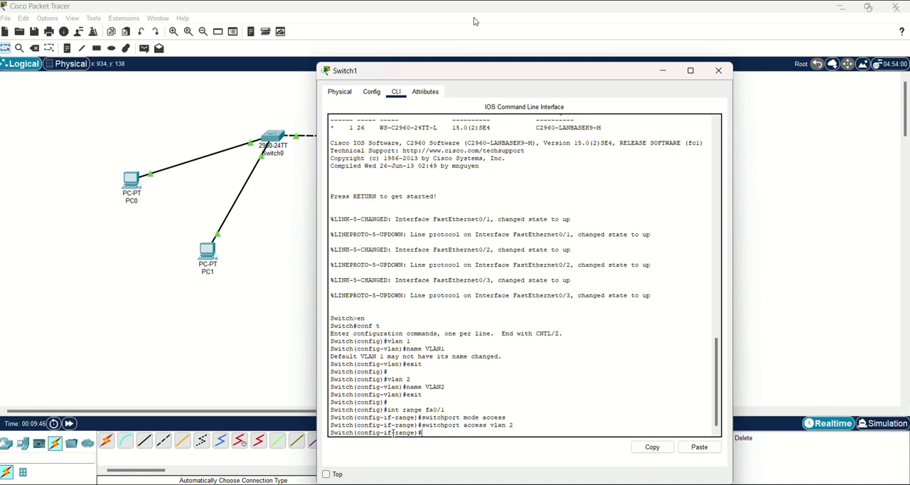
Enable Switch1's port fa0/1 with no shutdown.
{"action": "type", "text": "sno shutdown"}
{"action": "key", "text": "Return"}
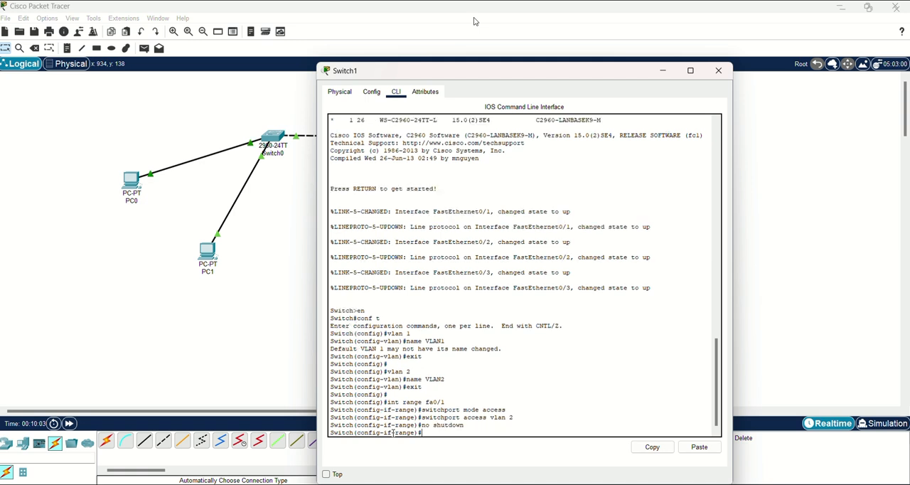
Change to interface range configuration for port fa0/2 on Switch1 with int range fa0/2.
{"action": "key", "text": "Return"}
{"action": "type", "text": "int"}
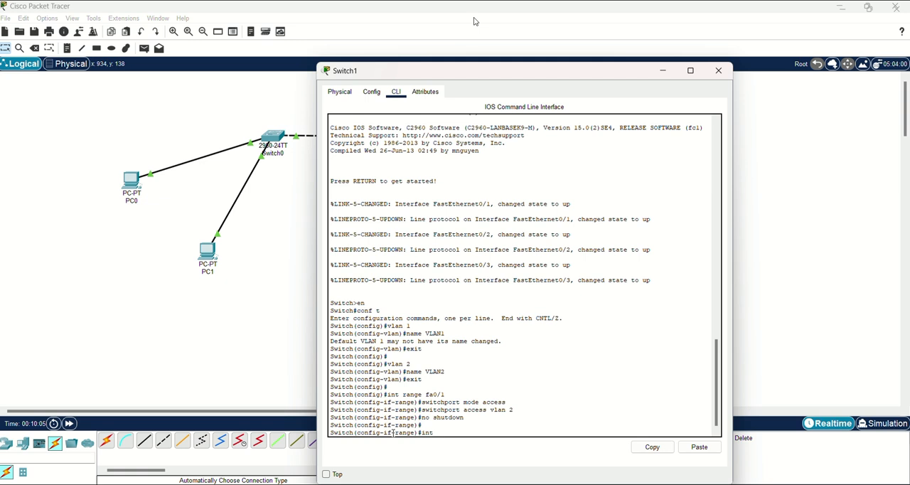
{"action": "type", "text": " range fa0"}
{"action": "type", "text": "/"}
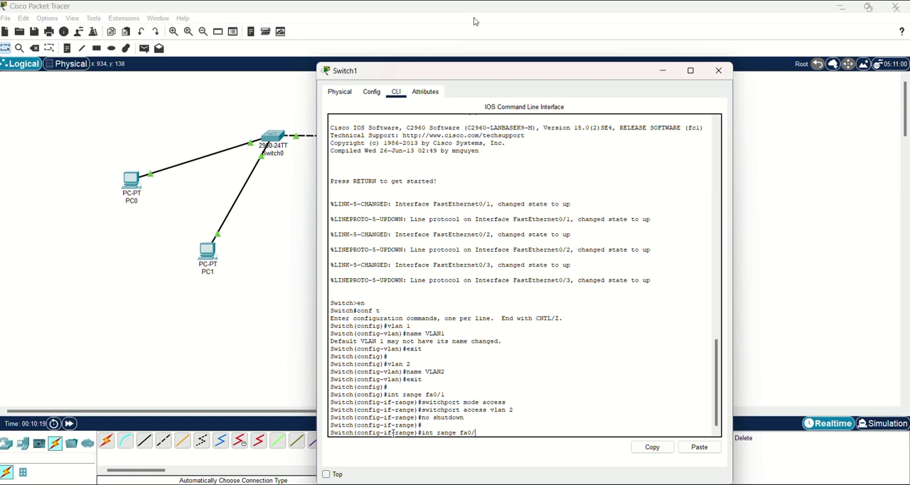
{"action": "type", "text": "2"}
{"action": "key", "text": "Return"}
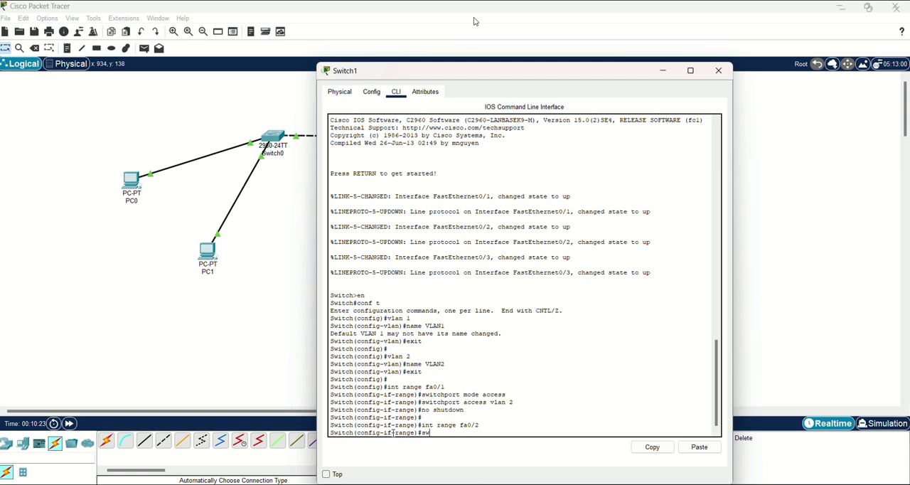
Set Switch1's port fa0/2 to access mode with switchport mode access.
{"action": "type", "text": "switchport mode access"}
{"action": "key", "text": "Return"}
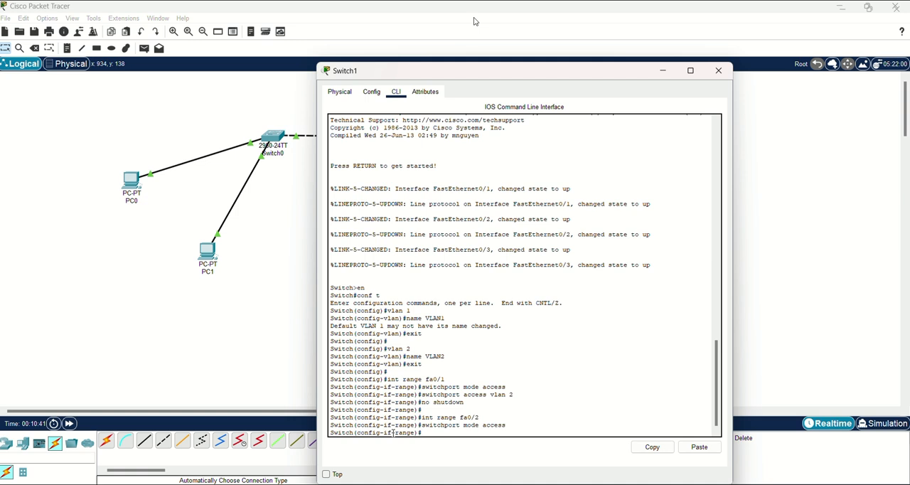
Assign Switch1's port fa0/2 to VLAN 1 with switchport access vlan 1.
{"action": "type", "text": "switchport access vlan 1"}
{"action": "key", "text": "Return"}
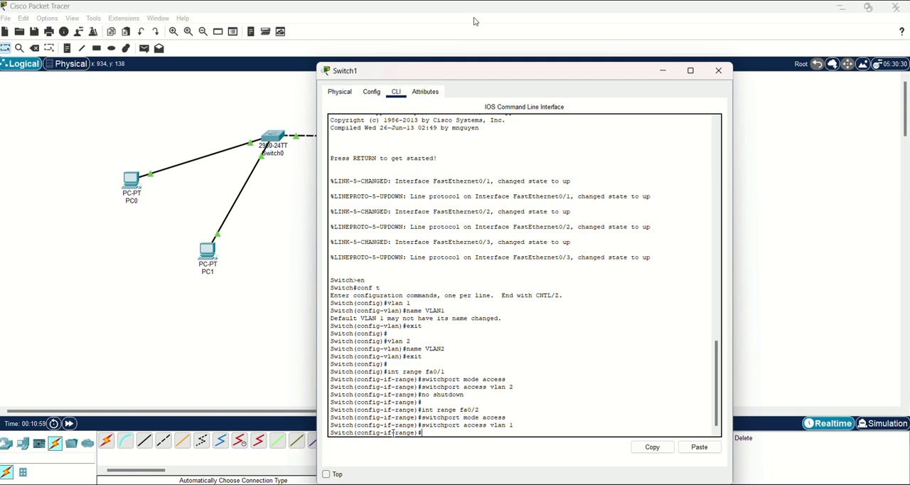
Enable Switch1's port fa0/2 with no shutdown, then exit interface configuration mode and close the switch's window.
{"action": "type", "text": "no "}
{"action": "type", "text": "s"}
{"action": "type", "text": "hi"}
{"action": "type", "text": "tdown"}
{"action": "key", "text": "Return"}
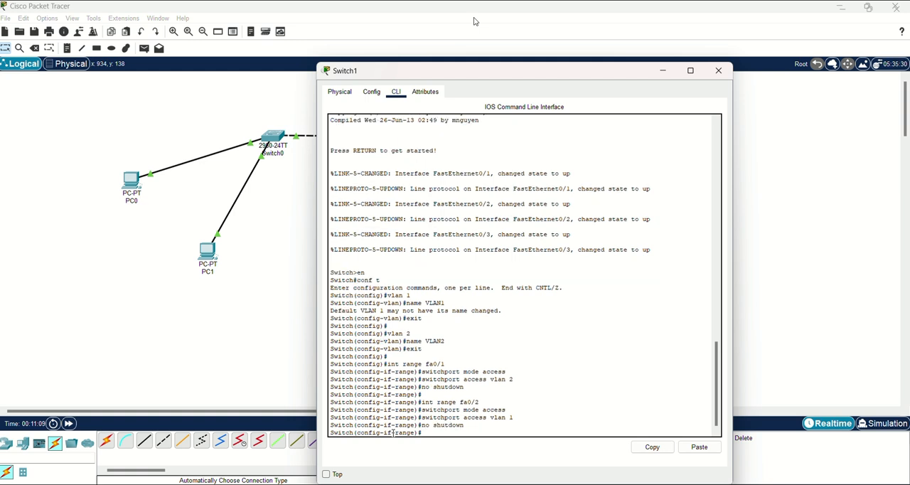
{"action": "type", "text": "exit"}
{"action": "key", "text": "Return"}
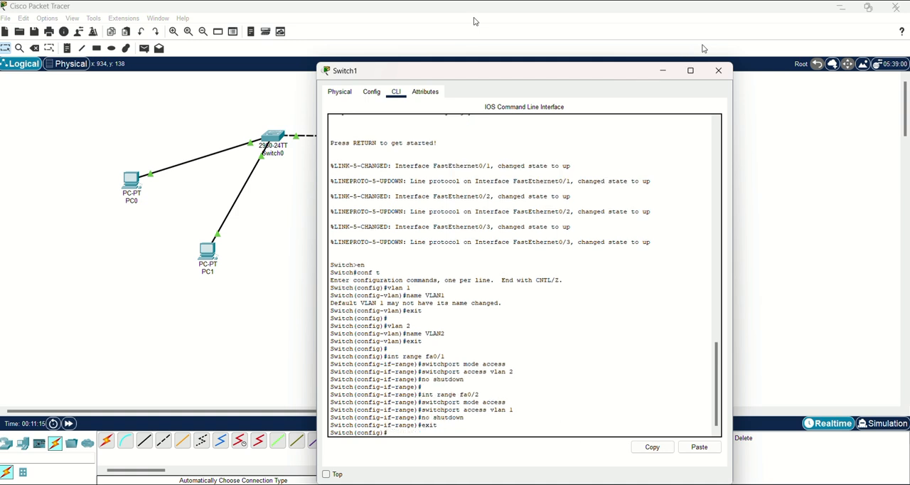
{"action": "left_click", "coordinate": [720, 70]}
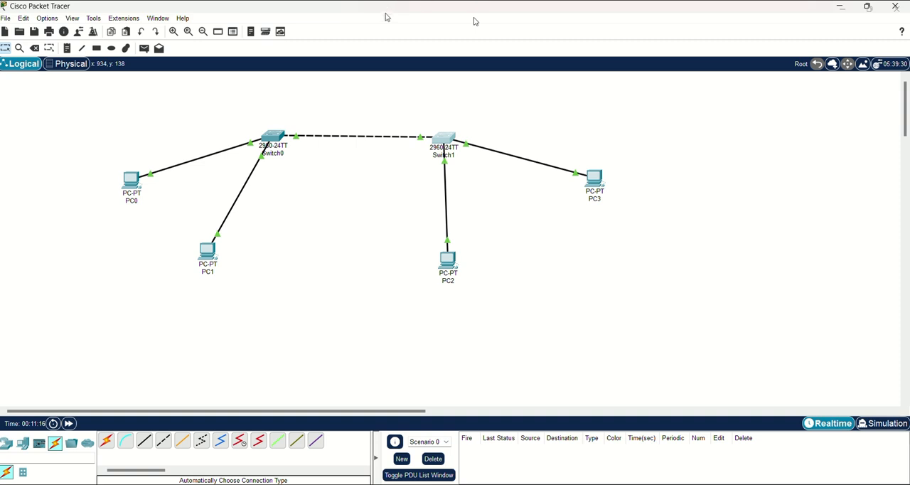
Give PC0 the static IPv4 address 10.130.0.1 with subnet mask 255.0.0.0.
{"action": "left_click", "coordinate": [131, 181]}
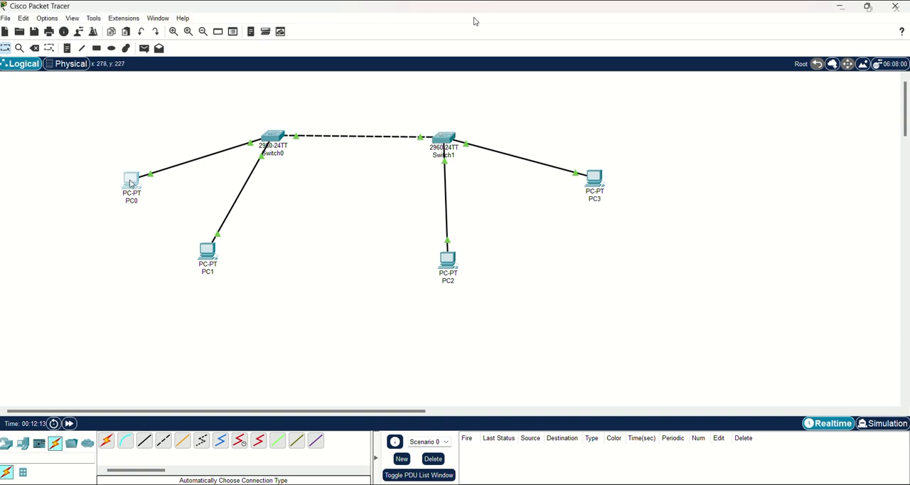
{"action": "left_click", "coordinate": [352, 166]}
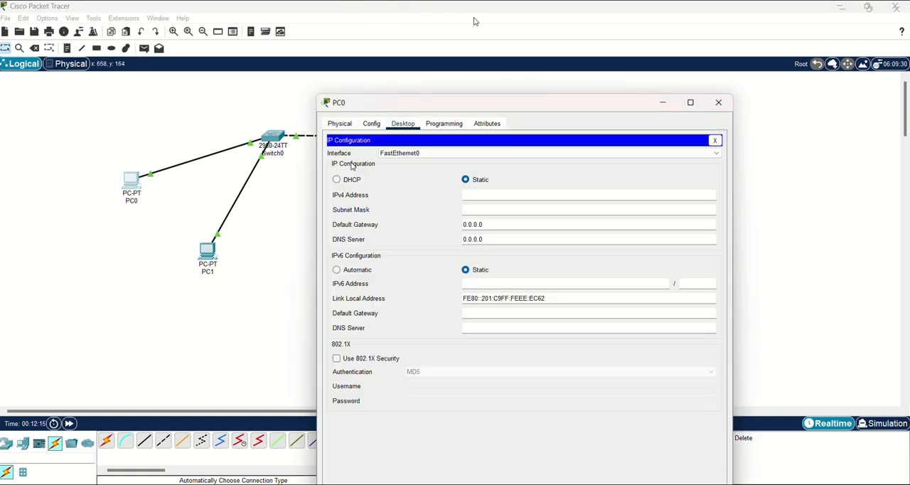
{"action": "left_click", "coordinate": [470, 196]}
{"action": "type", "text": "10"}
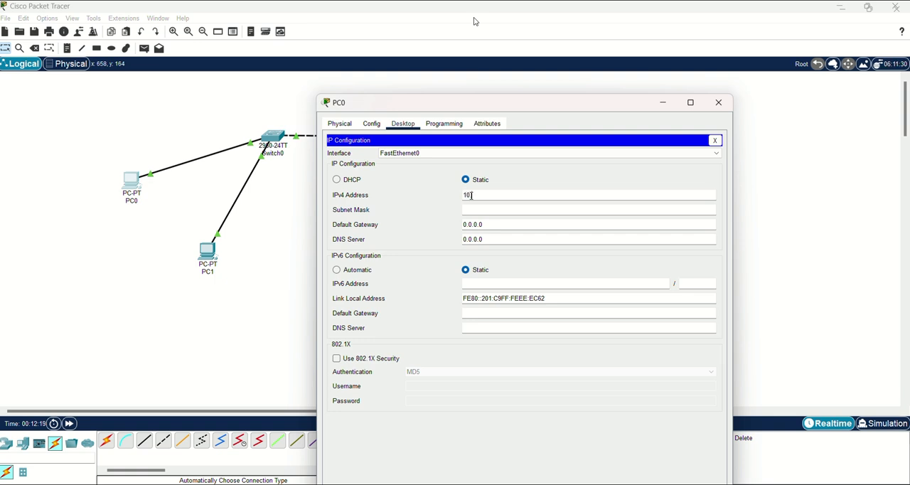
{"action": "type", "text": ".130."}
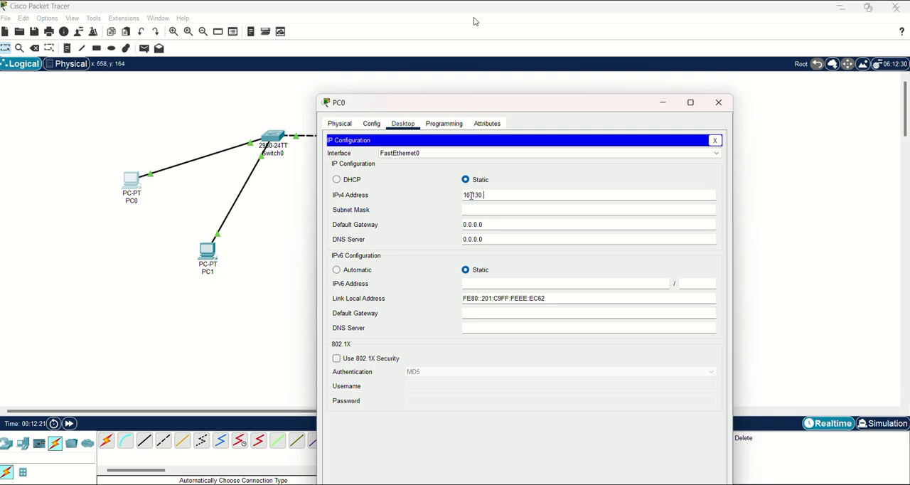
{"action": "type", "text": "0.1"}
{"action": "left_click", "coordinate": [485, 209]}
Set PC0's IPv4 default gateway to 10.130.0.0 and close its configuration.
{"action": "left_click", "coordinate": [491, 224]}
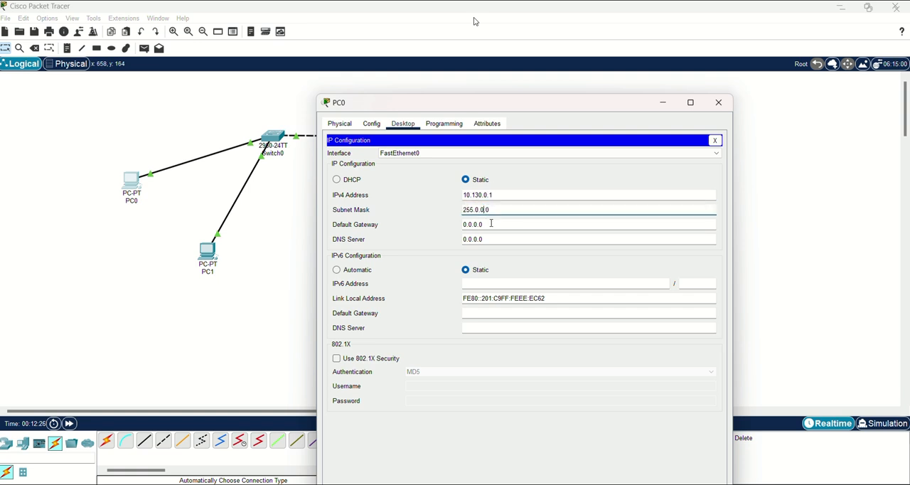
{"action": "key", "text": "BackSpace"}
{"action": "key", "text": "BackSpace"}
{"action": "key", "text": "BackSpace"}
{"action": "key", "text": "BackSpace"}
{"action": "key", "text": "BackSpace"}
{"action": "key", "text": "BackSpace"}
{"action": "key", "text": "BackSpace"}
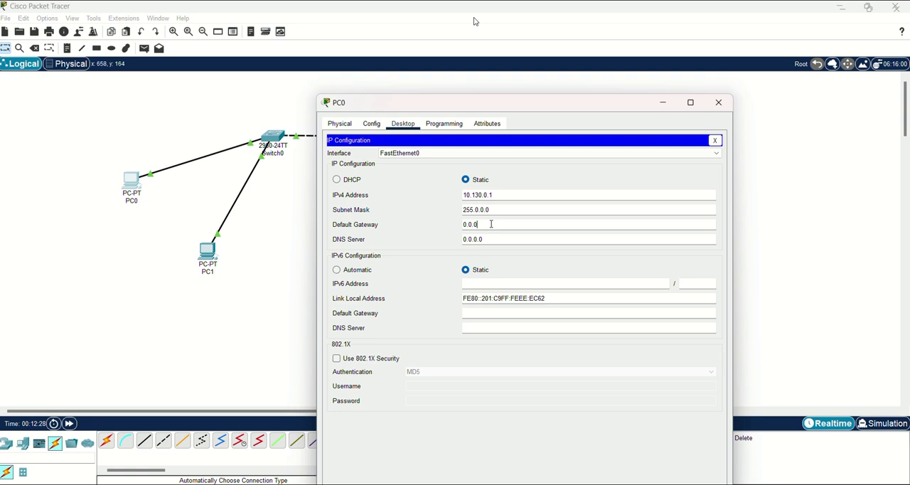
{"action": "type", "text": "10.130.0.0"}
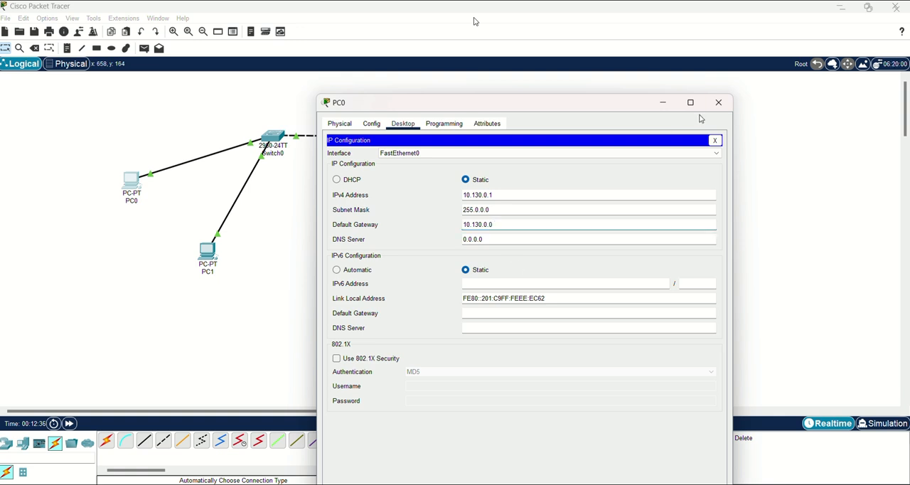
{"action": "left_click", "coordinate": [720, 103]}
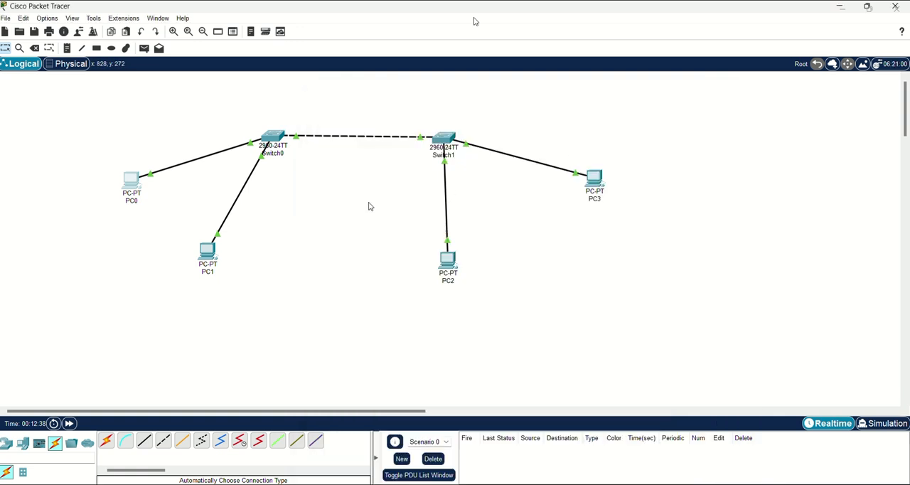
Set PC1's static IPv4 address to 10.130.0.2 in its IP configuration.
{"action": "left_click", "coordinate": [207, 252]}
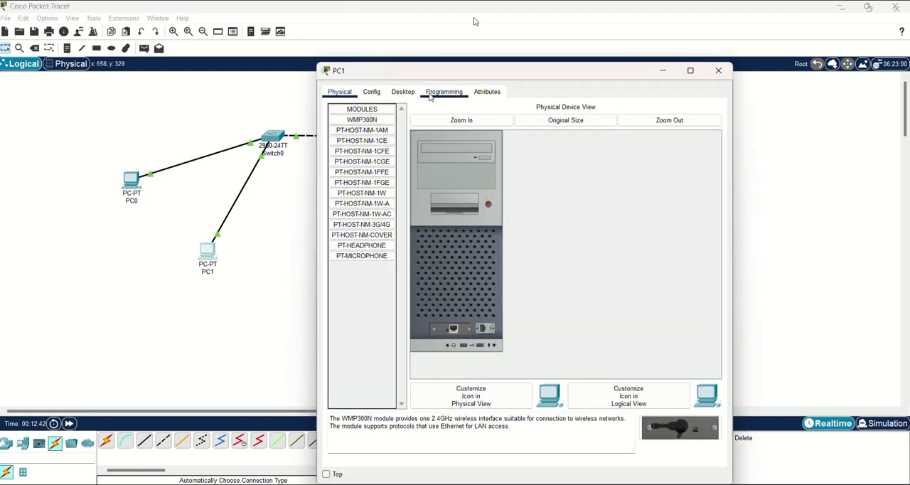
{"action": "left_click", "coordinate": [403, 93]}
{"action": "left_click", "coordinate": [366, 130]}
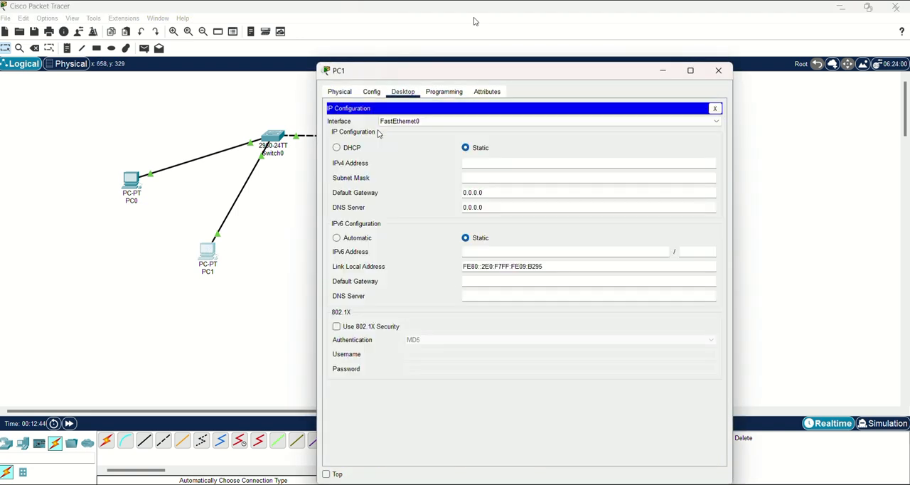
{"action": "type", "text": "10.130.0.2"}
Set PC1's IPv4 default gateway to 10.130.0.0 and close its configuration.
{"action": "left_click", "coordinate": [487, 191]}
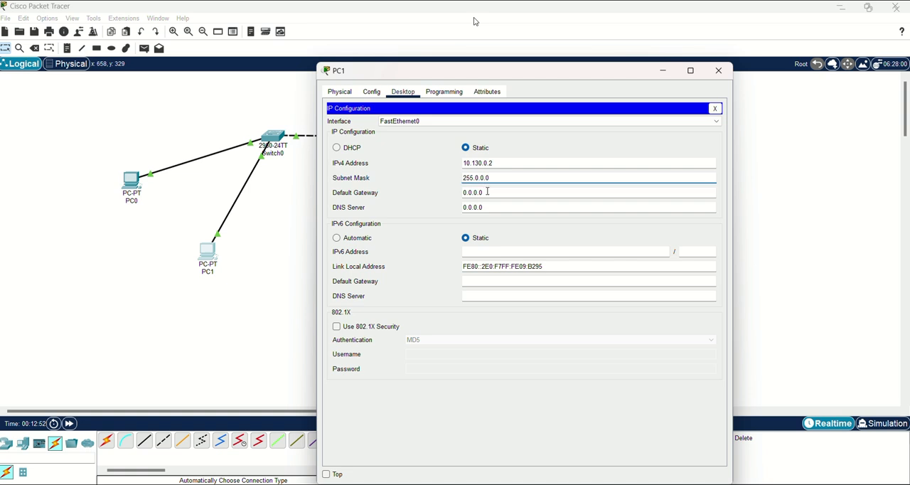
{"action": "key", "text": "BackSpace"}
{"action": "key", "text": "BackSpace"}
{"action": "key", "text": "BackSpace"}
{"action": "key", "text": "BackSpace"}
{"action": "key", "text": "BackSpace"}
{"action": "key", "text": "BackSpace"}
{"action": "key", "text": "BackSpace"}
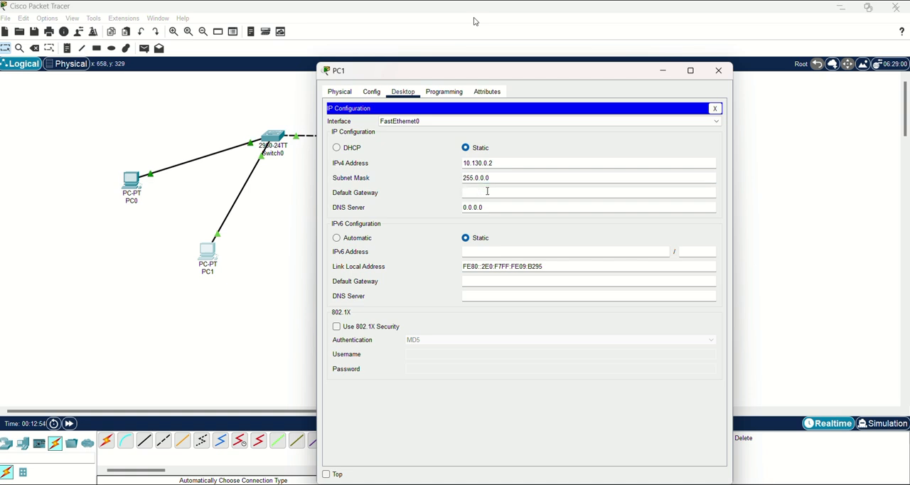
{"action": "type", "text": "10.130.0.0"}
{"action": "left_click", "coordinate": [714, 109]}
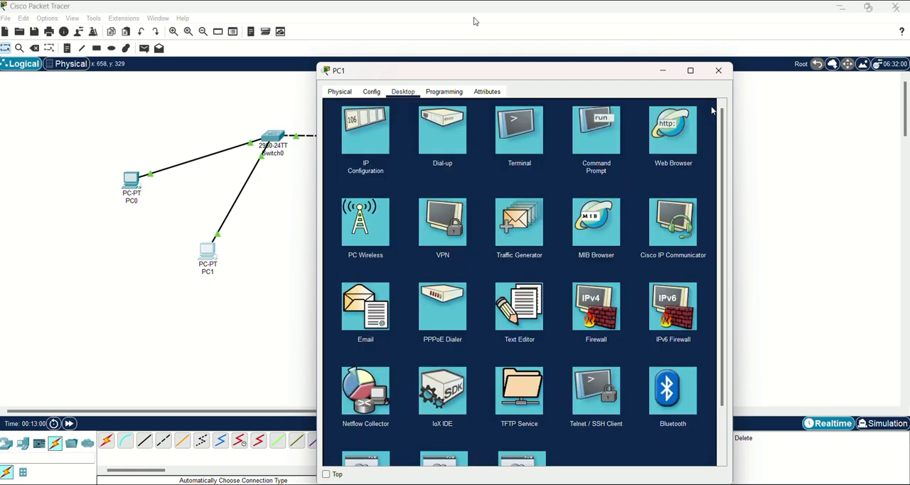
{"action": "left_click", "coordinate": [718, 70]}
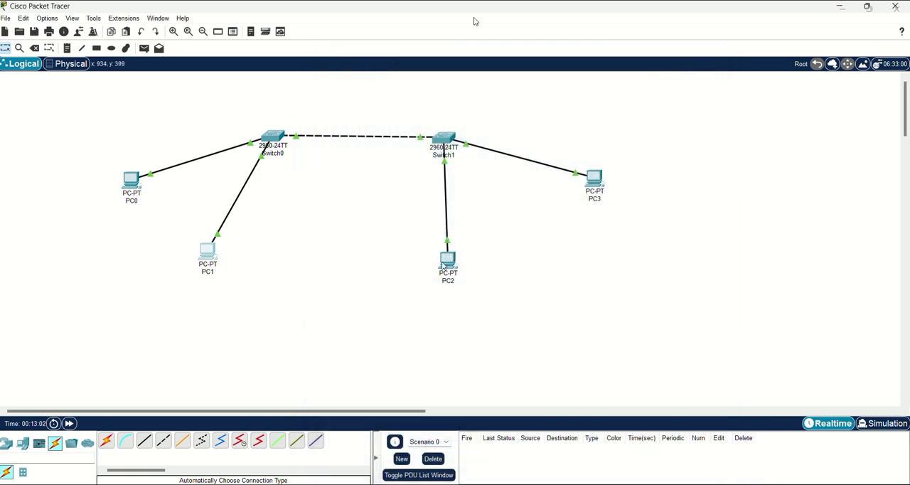
Give PC2 the static IPv4 address 10.130.0.3 with subnet mask 255.0.0.0.
{"action": "left_click", "coordinate": [443, 266]}
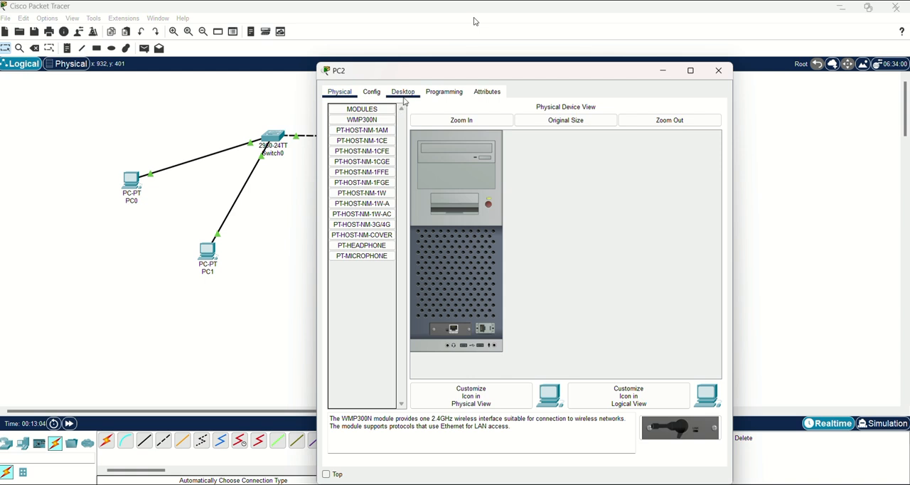
{"action": "left_click", "coordinate": [402, 92]}
{"action": "left_click", "coordinate": [375, 132]}
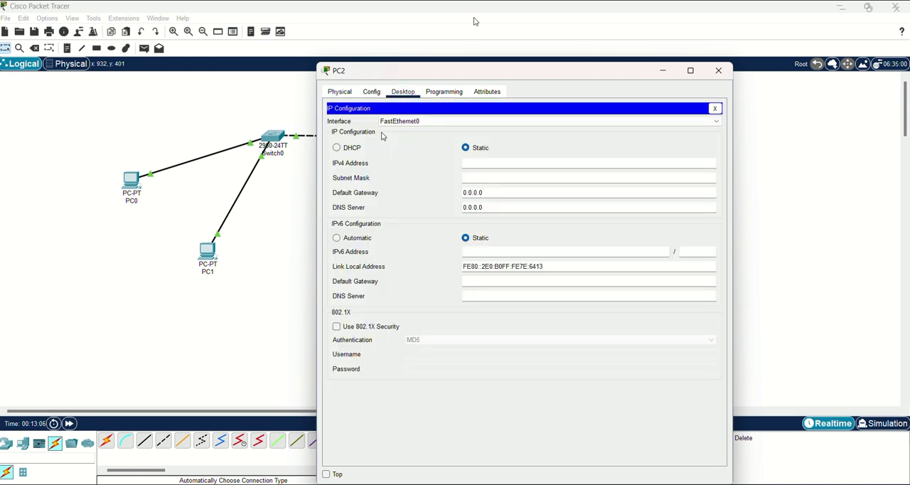
{"action": "type", "text": "10.130.0.3"}
{"action": "left_click", "coordinate": [489, 177]}
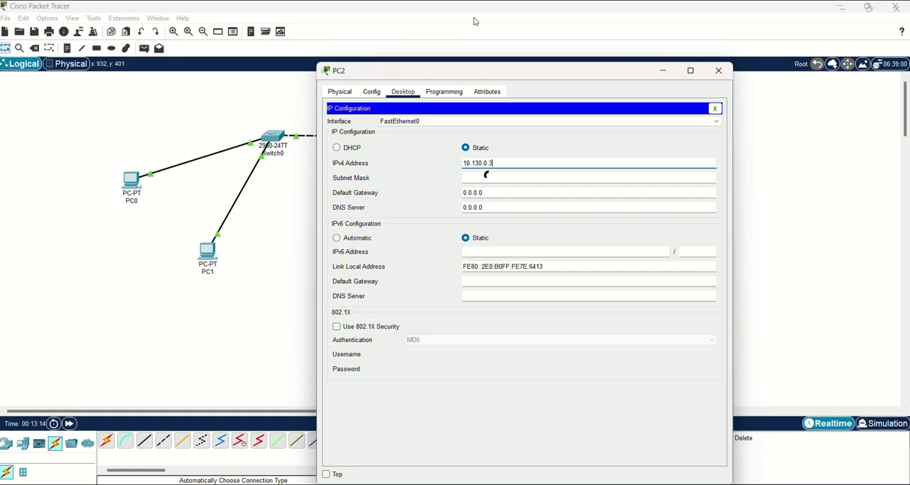
Set PC2's IPv4 default gateway to 10.130.0.0 and close its configuration.
{"action": "left_click", "coordinate": [493, 192]}
{"action": "key", "text": "BackSpace"}
{"action": "key", "text": "BackSpace"}
{"action": "key", "text": "BackSpace"}
{"action": "key", "text": "BackSpace"}
{"action": "key", "text": "BackSpace"}
{"action": "key", "text": "BackSpace"}
{"action": "key", "text": "BackSpace"}
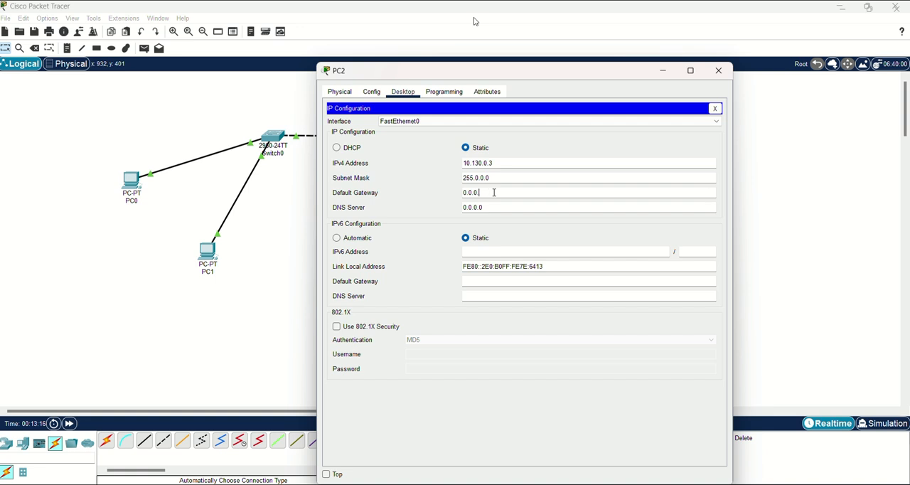
{"action": "type", "text": "10.130.0.0"}
{"action": "left_click", "coordinate": [713, 109]}
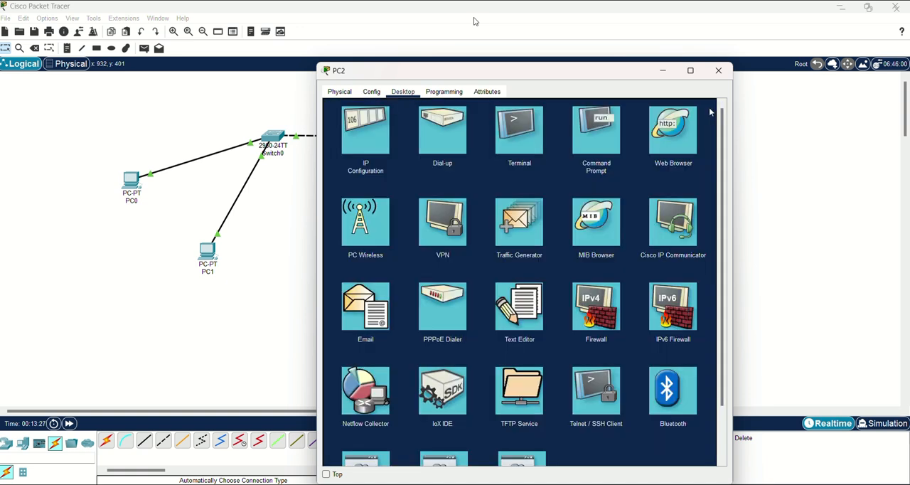
{"action": "left_click", "coordinate": [718, 71]}
Give PC3 the static IPv4 address 10.130.0.4 with subnet mask 255.0.0.0.
{"action": "left_click", "coordinate": [595, 175]}
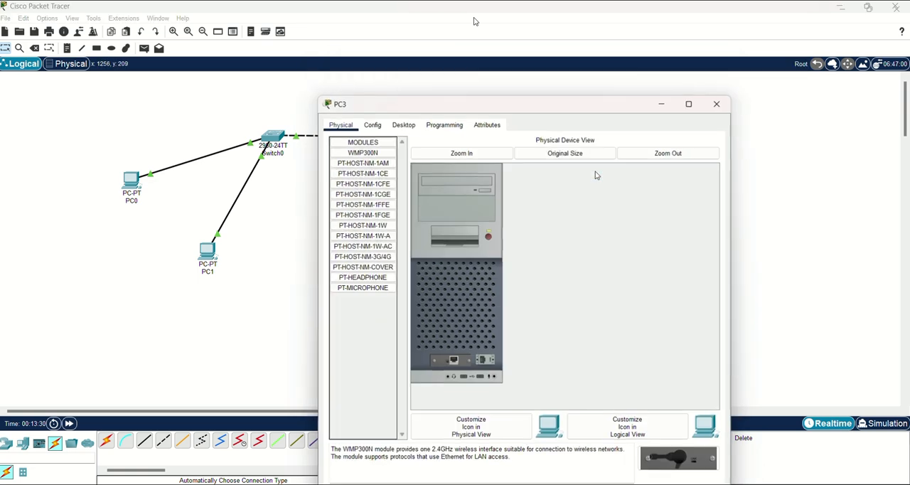
{"action": "left_click", "coordinate": [403, 125]}
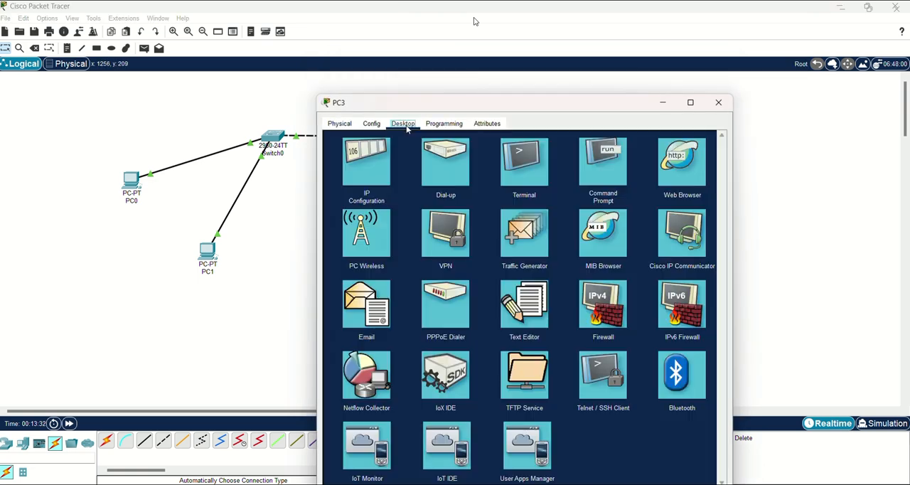
{"action": "left_click", "coordinate": [388, 171]}
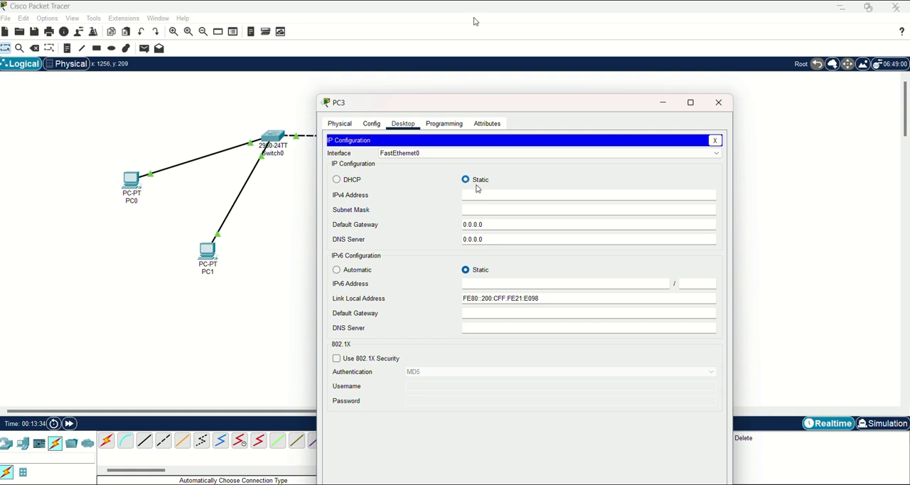
{"action": "type", "text": "10.1.0.0.4"}
{"action": "left_click", "coordinate": [480, 206]}
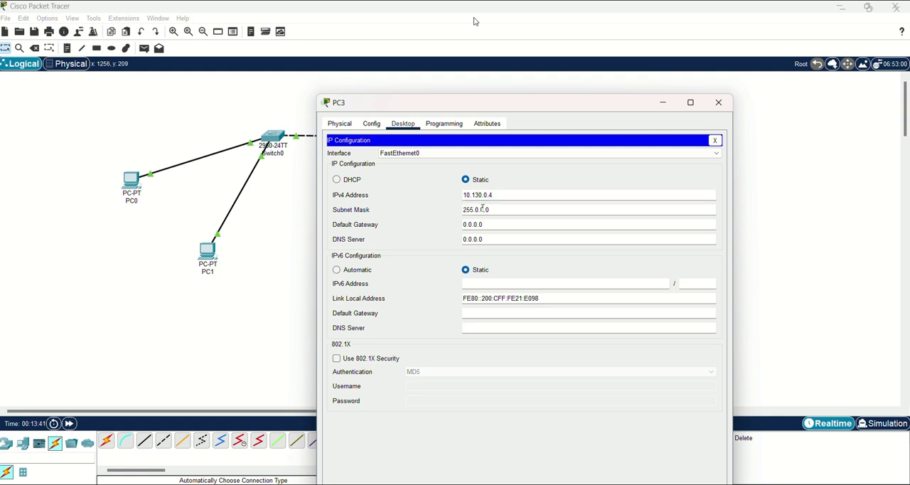
{"action": "left_click", "coordinate": [484, 209]}
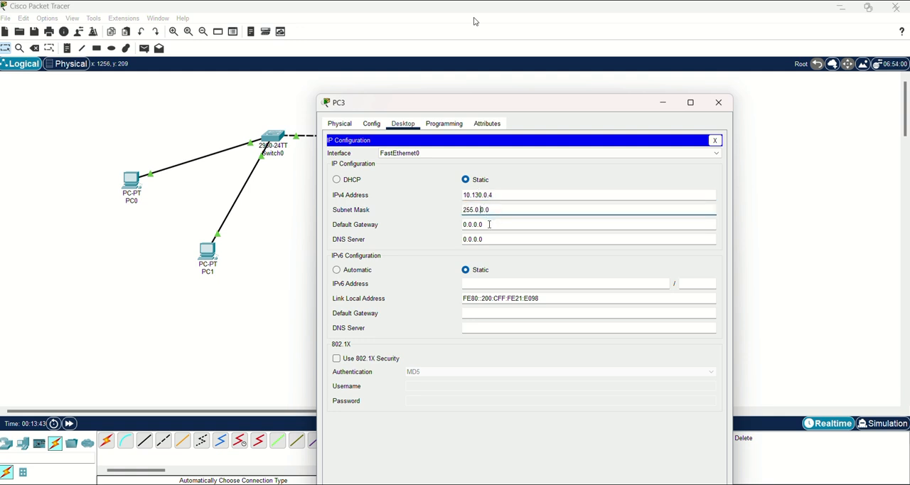
Set PC3's IPv4 default gateway to 10.130.0.0 and close its configuration.
{"action": "left_click", "coordinate": [489, 224]}
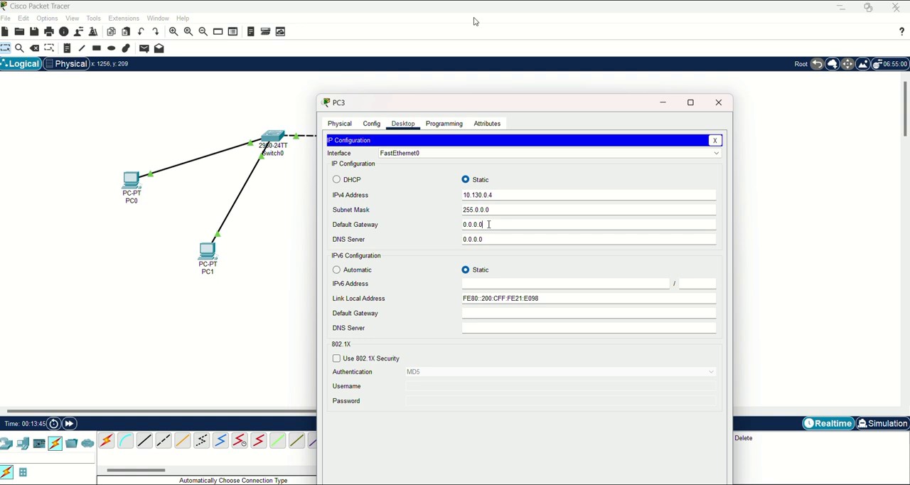
{"action": "key", "text": "BackSpace"}
{"action": "key", "text": "BackSpace"}
{"action": "key", "text": "BackSpace"}
{"action": "key", "text": "BackSpace"}
{"action": "key", "text": "BackSpace"}
{"action": "key", "text": "BackSpace"}
{"action": "key", "text": "BackSpace"}
{"action": "type", "text": "10.130.0.0"}
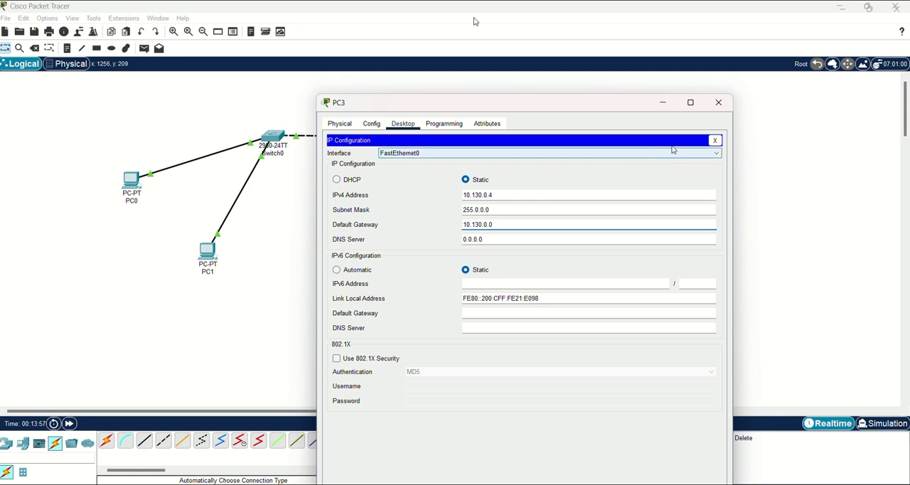
{"action": "left_click", "coordinate": [714, 141]}
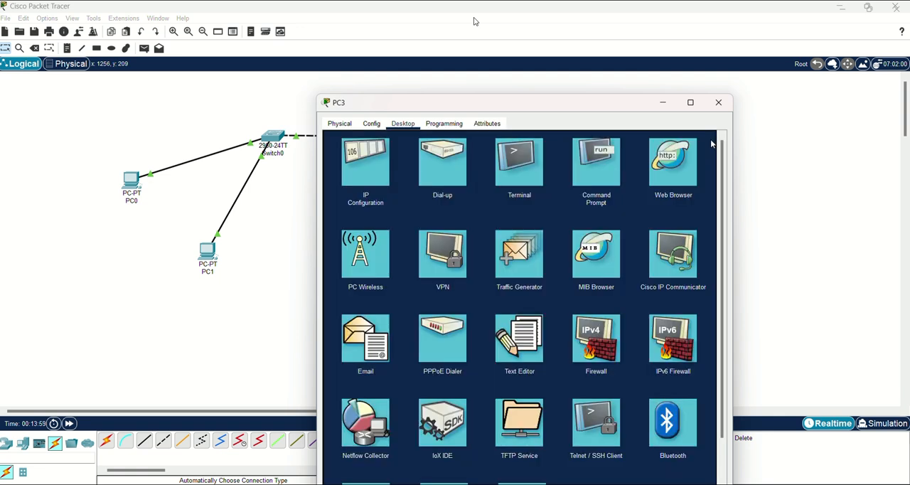
{"action": "left_click", "coordinate": [719, 104]}
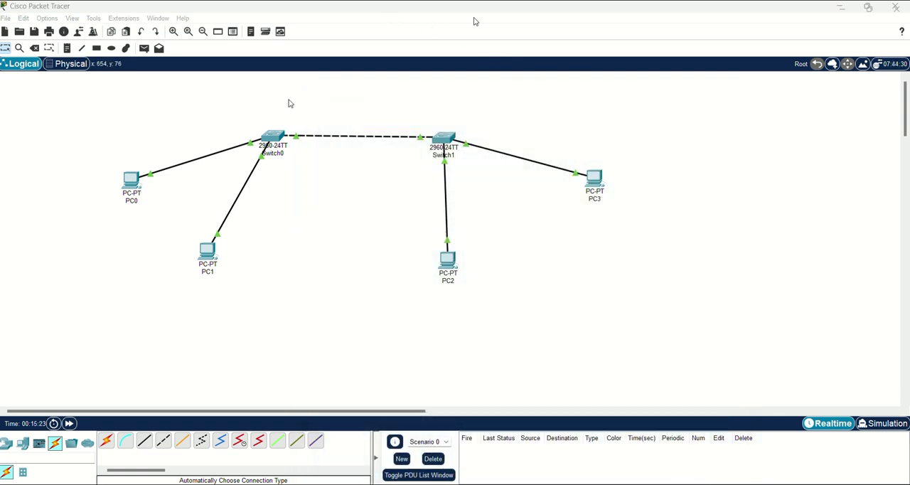
Send a simple PDU from PC1 to PC3 to test connectivity across the two switches.
{"action": "left_click", "coordinate": [143, 48]}
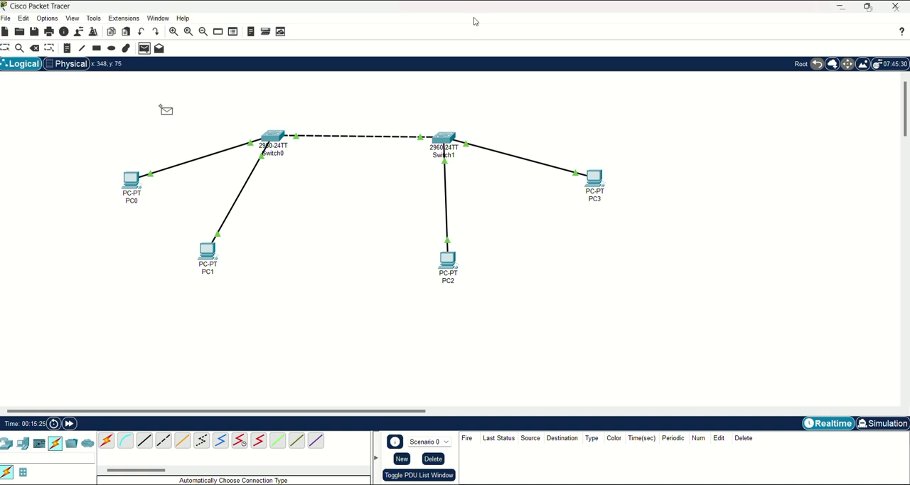
{"action": "left_click", "coordinate": [206, 252]}
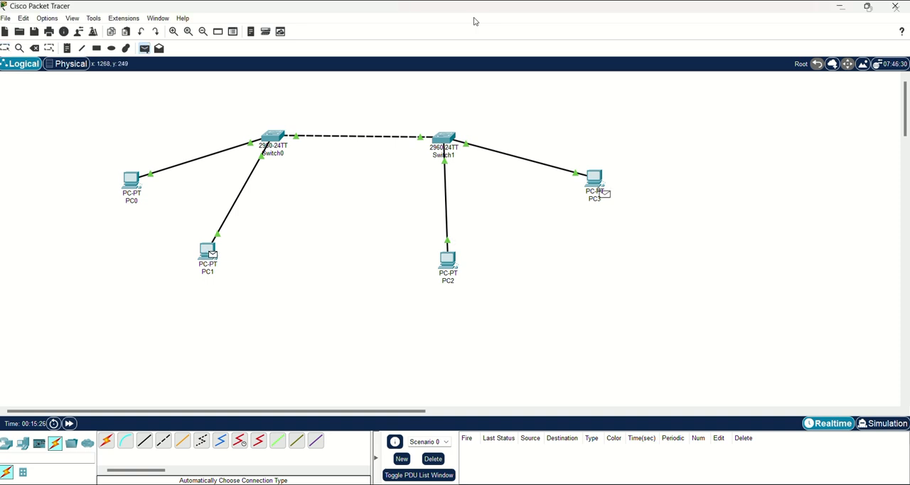
{"action": "left_click", "coordinate": [596, 184]}
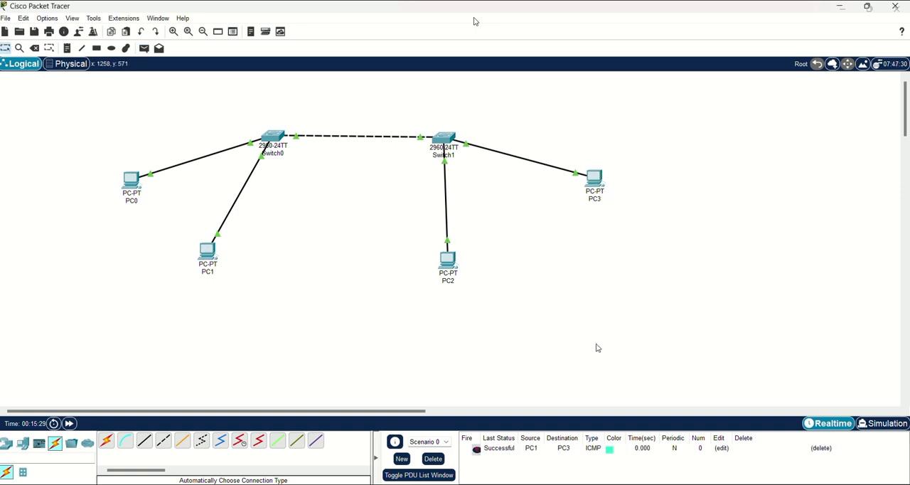